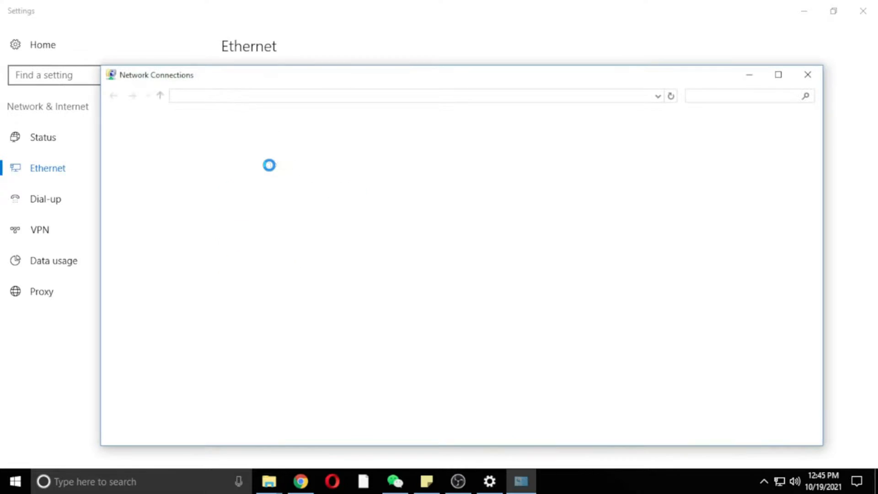
Open the Ethernet adapter's advanced IPv4 settings and select the 192.168.1.25 address.
double_click(205, 164)
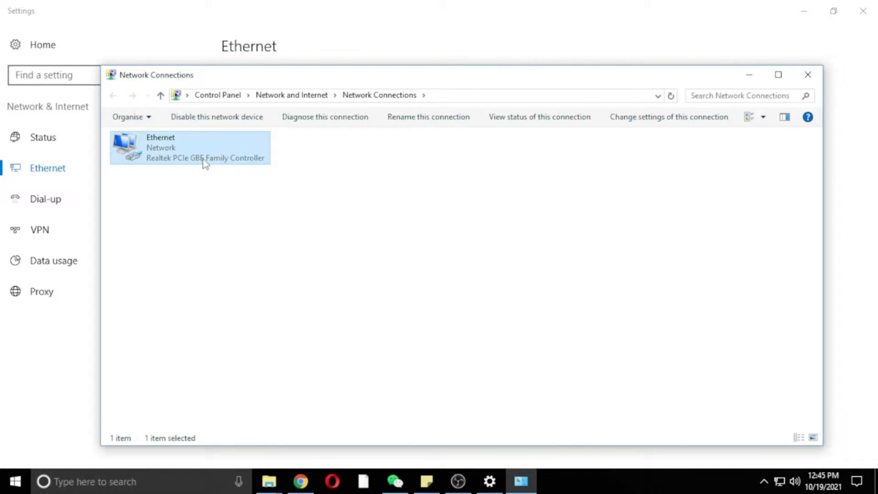
left_click(372, 344)
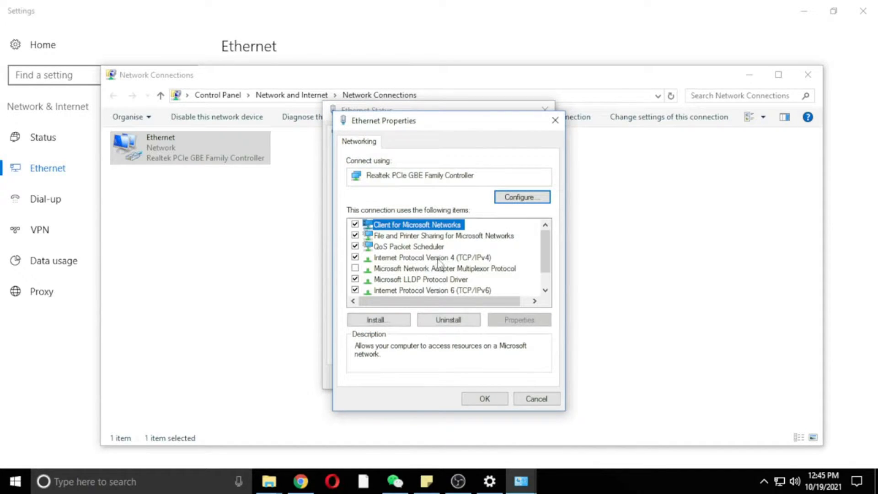
left_click(438, 258)
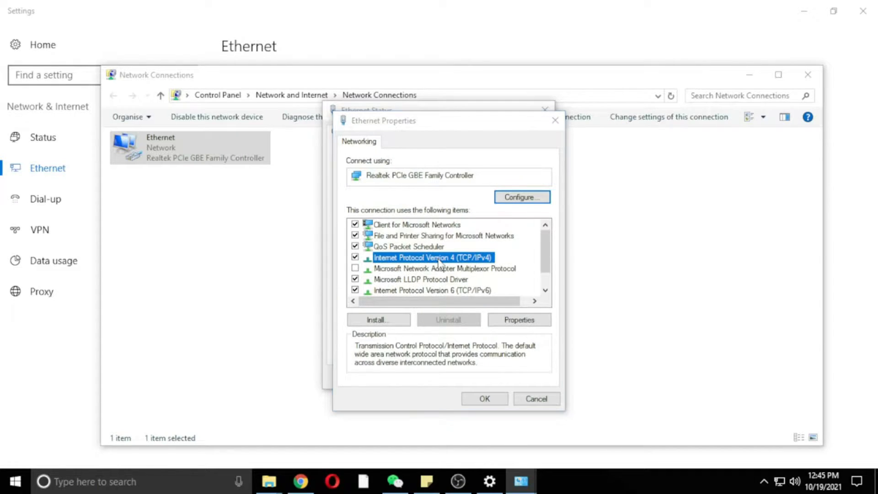
double_click(438, 258)
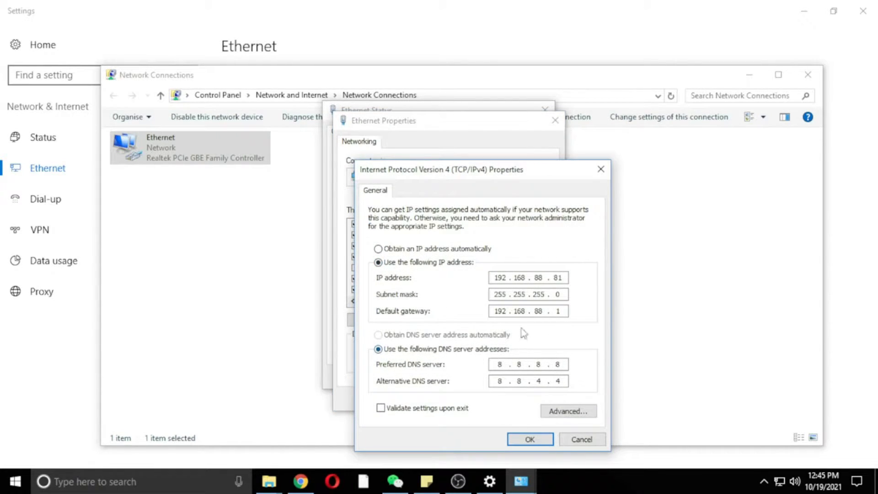
left_click(575, 413)
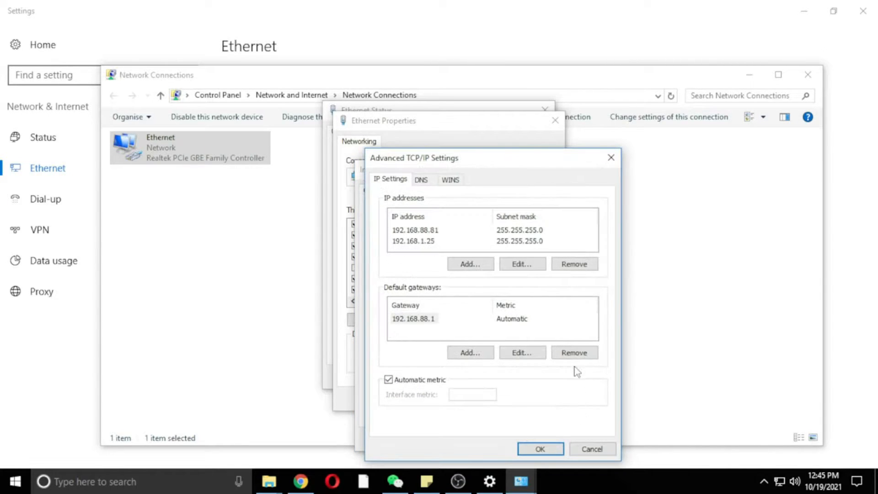
left_click(435, 244)
left_click(426, 480)
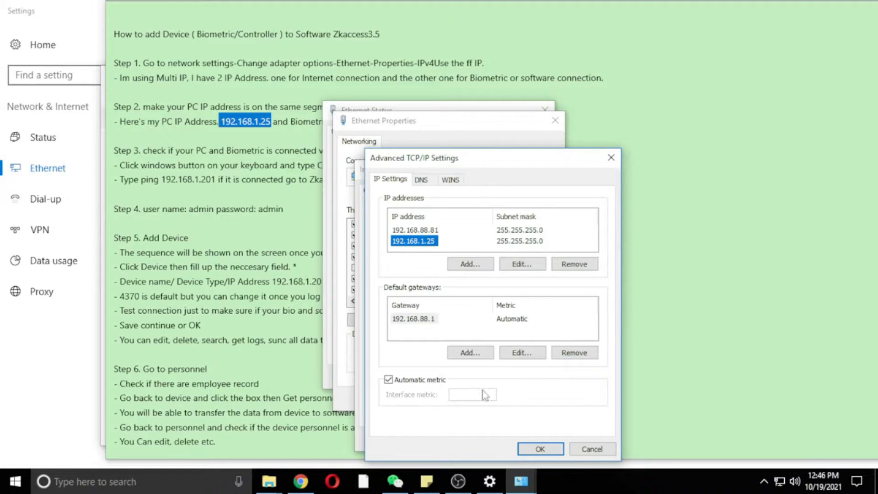
Close all the Ethernet settings windows and highlight the device address 192.168.1.201 in the note.
left_click(541, 449)
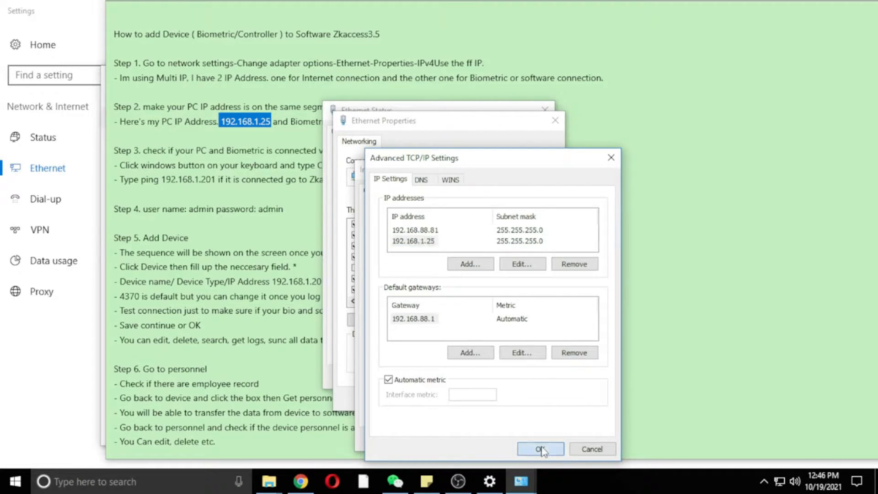
left_click(541, 446)
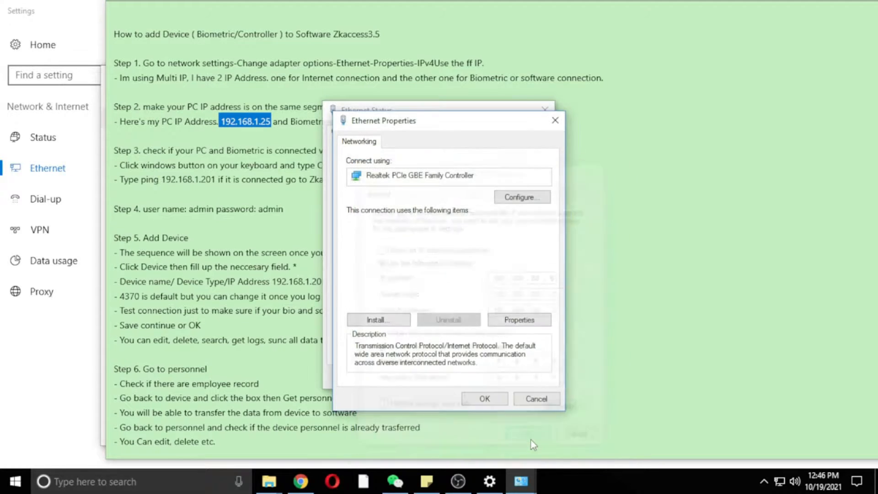
left_click(478, 399)
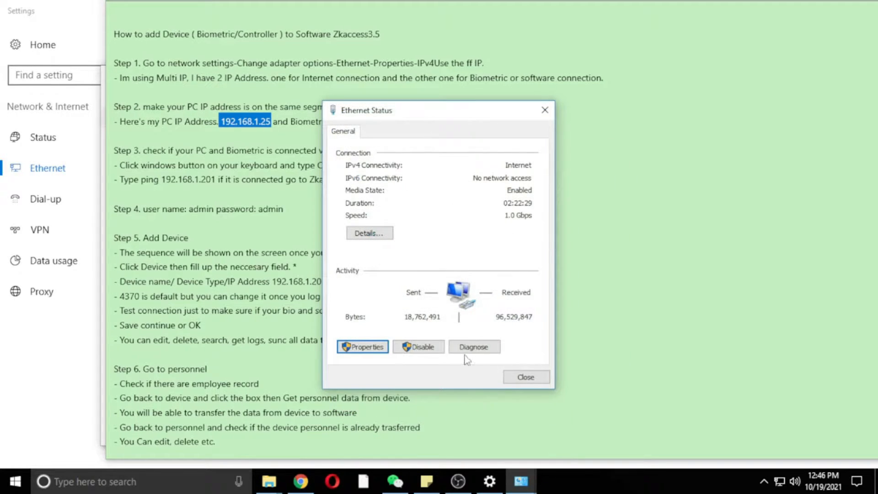
left_click(541, 378)
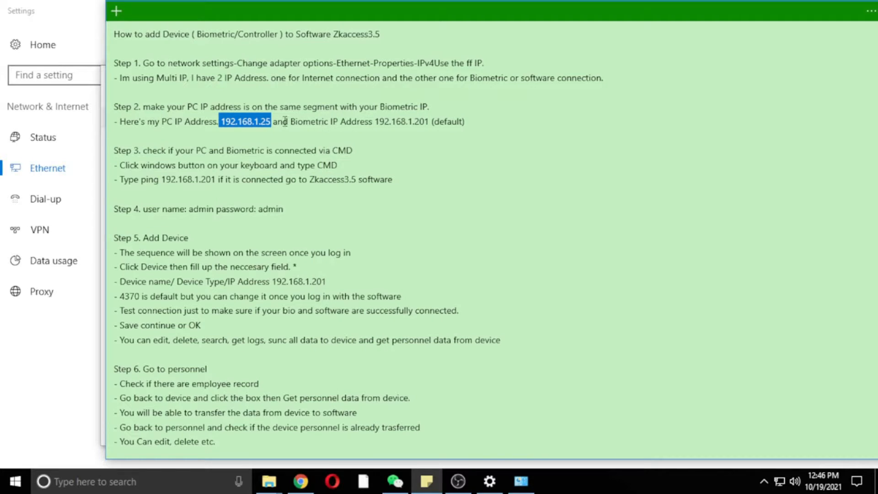
left_click_drag(378, 124, 469, 126)
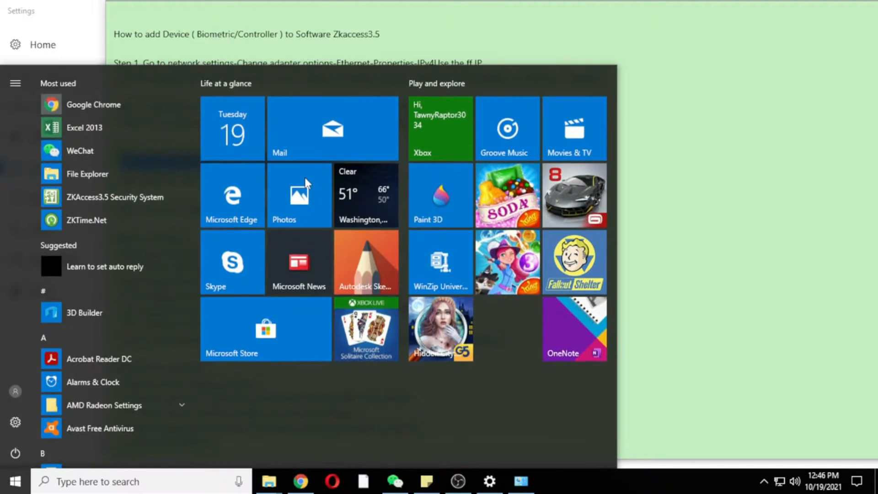
Launch Command Prompt from the Start search and move its window down and left.
type("cmd")
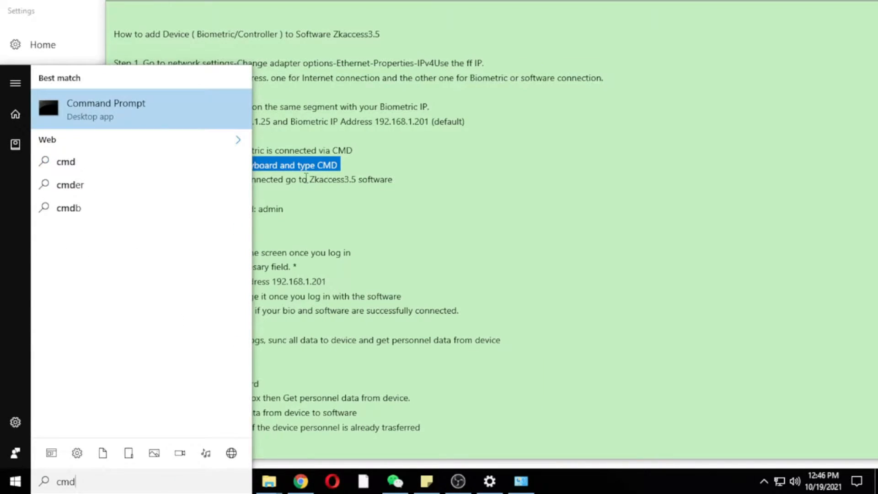
key("Return")
left_click_drag(486, 76, 477, 203)
Add 'Enter' after CMD in the note's Step 3 line.
left_click(373, 160)
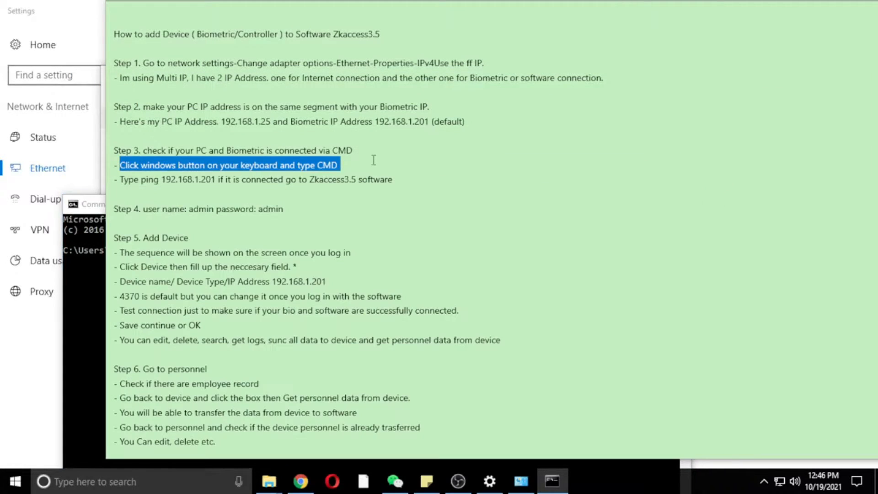
type("Enter")
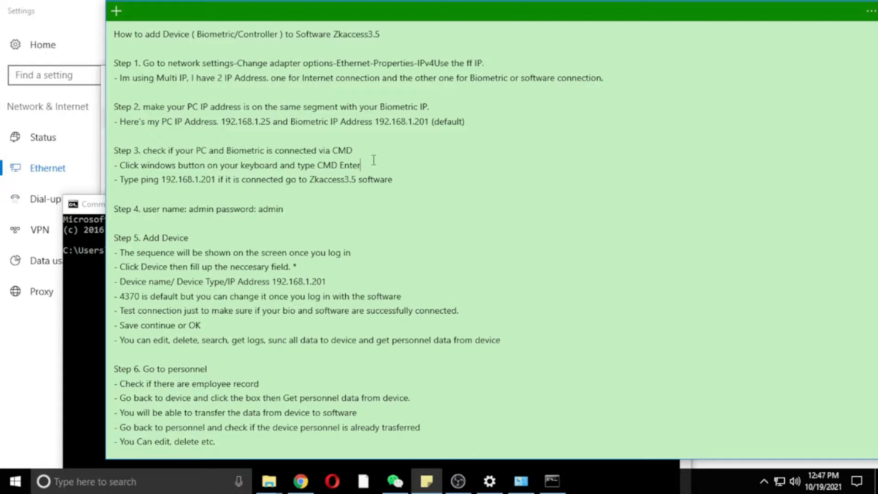
left_click(552, 481)
Ping 192.168.1.201 and confirm four replies with 0% loss.
type("ping")
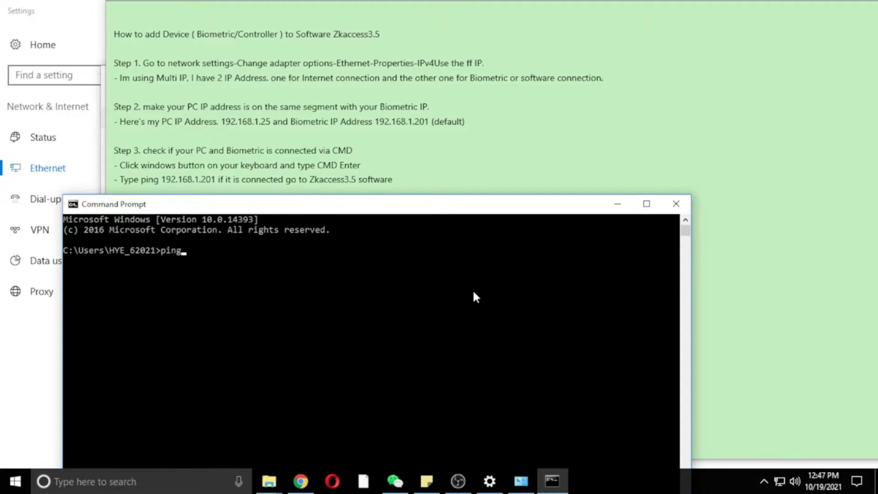
type(" 192.168.1.201")
key("Return")
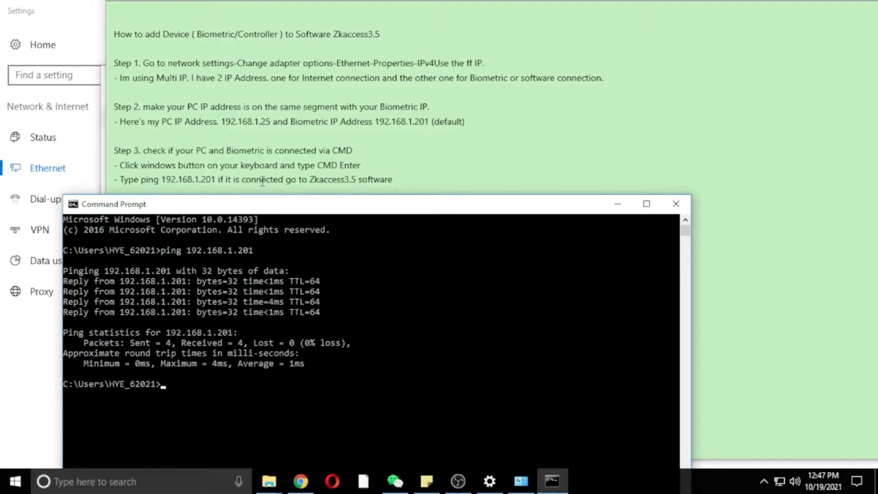
left_click(218, 180)
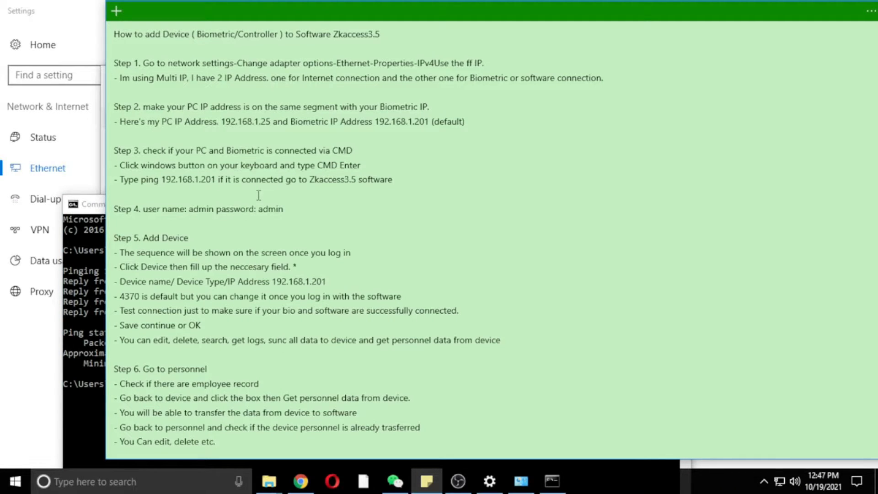
Append 'Enter' after the ping address in Step 3 and put 'if it is connected' on its own dashed line.
type("Entter")
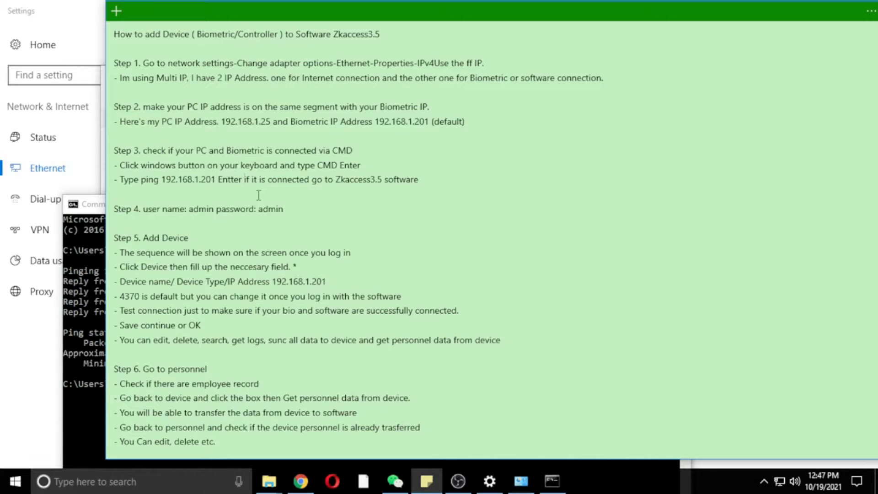
key("Left")
key("Left")
key("Left")
key("BackSpace")
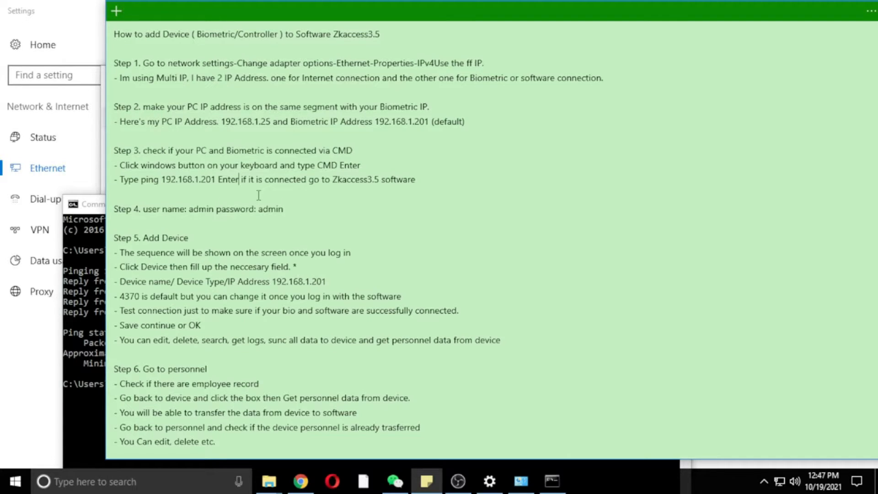
key("Return")
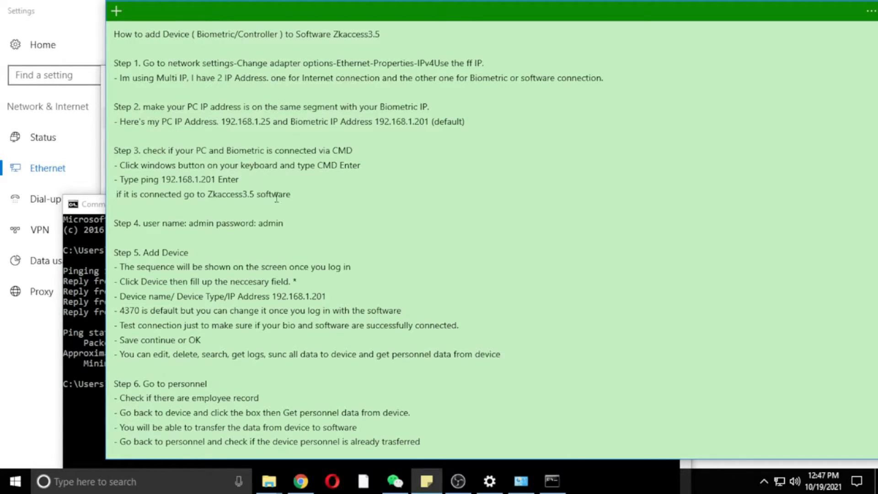
type("-")
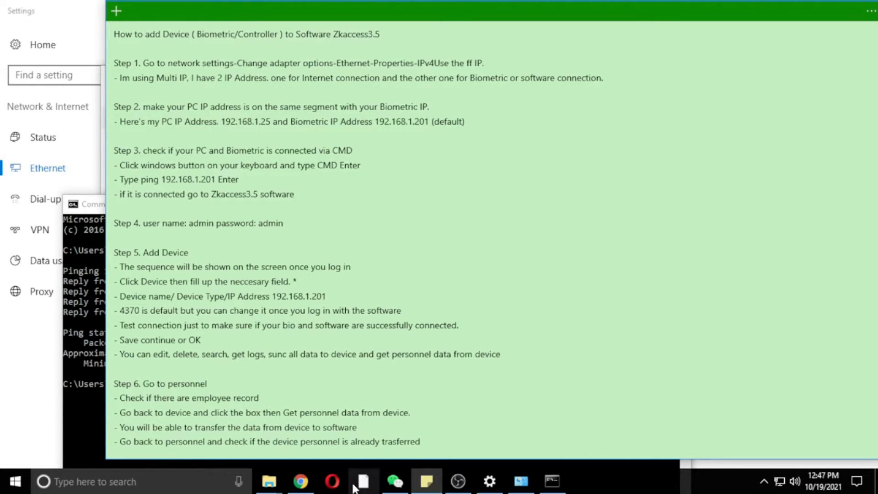
left_click(86, 342)
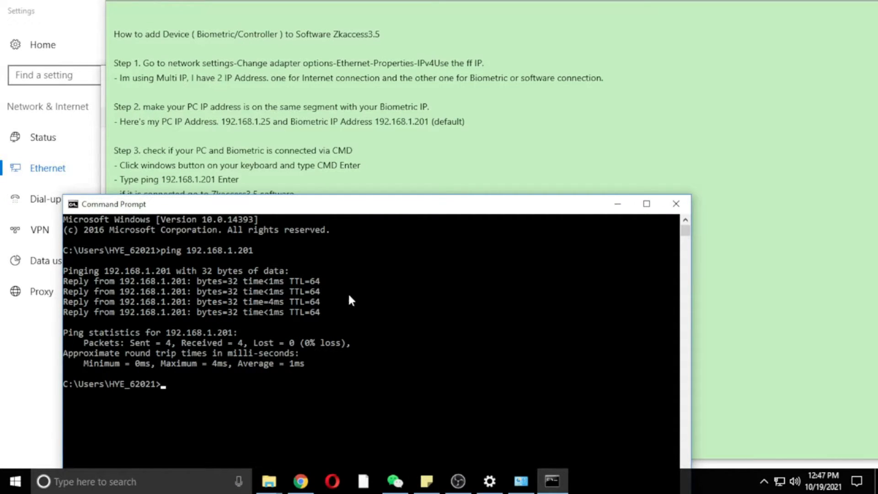
left_click(617, 203)
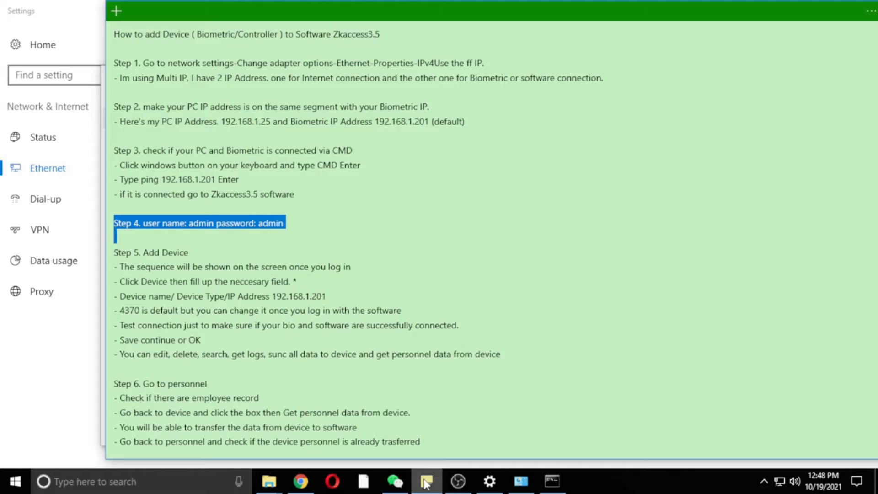
Close the Network Connections, Settings and folder windows, then launch ZKAccess3.5 with admin rights.
left_click(426, 482)
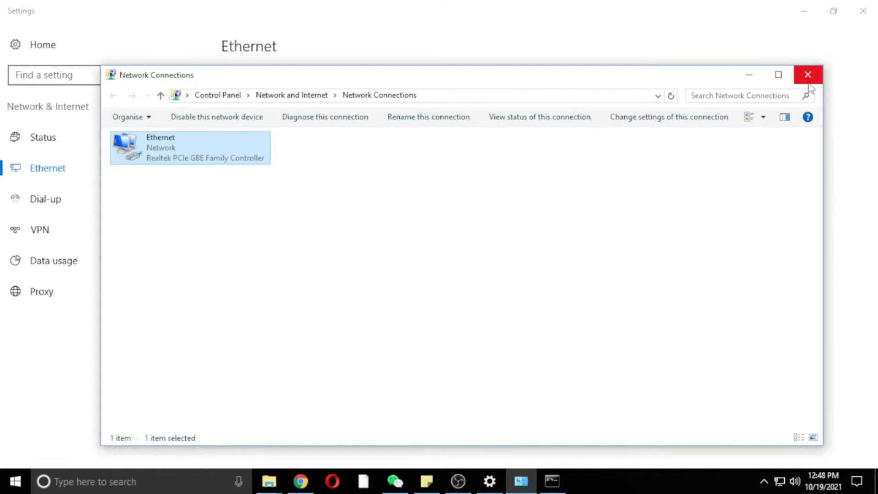
left_click(807, 75)
left_click(855, 7)
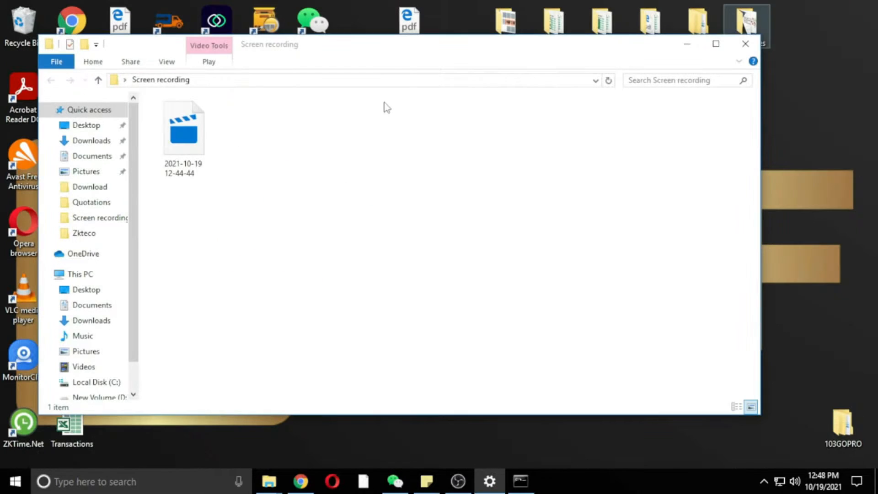
left_click(687, 44)
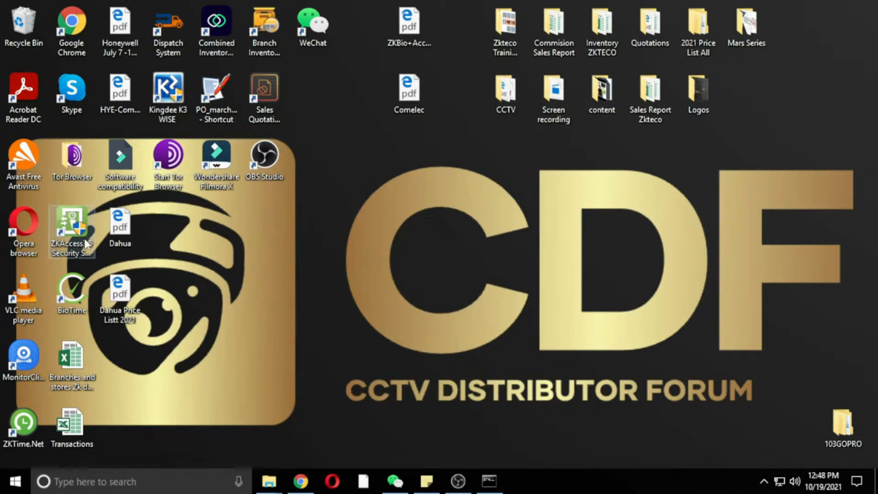
double_click(73, 233)
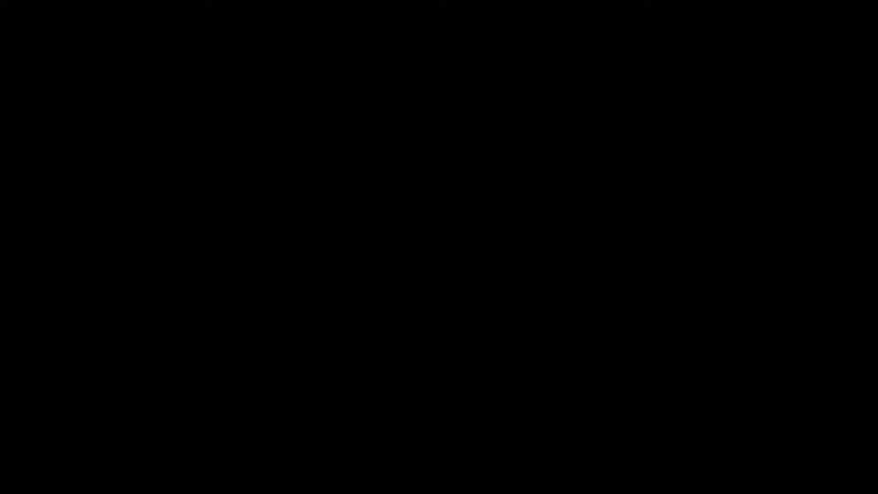
left_click(367, 330)
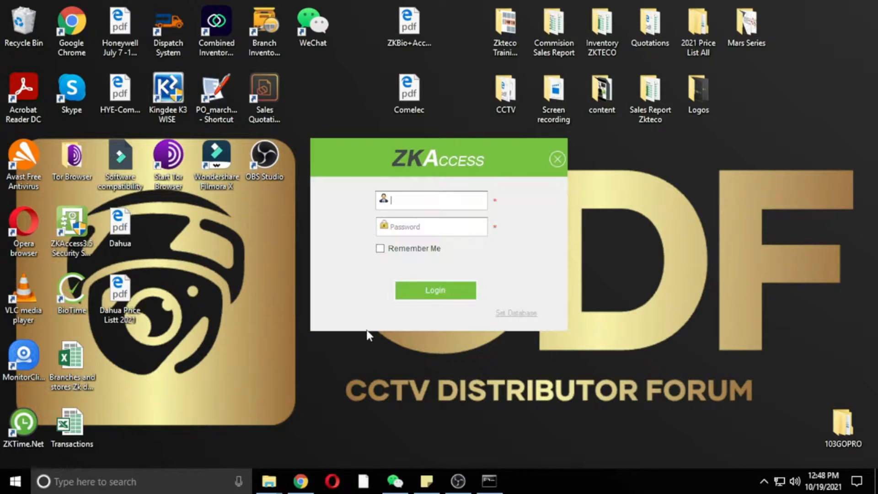
Log in as admin, entering the account password taken from the setup note.
left_click(427, 480)
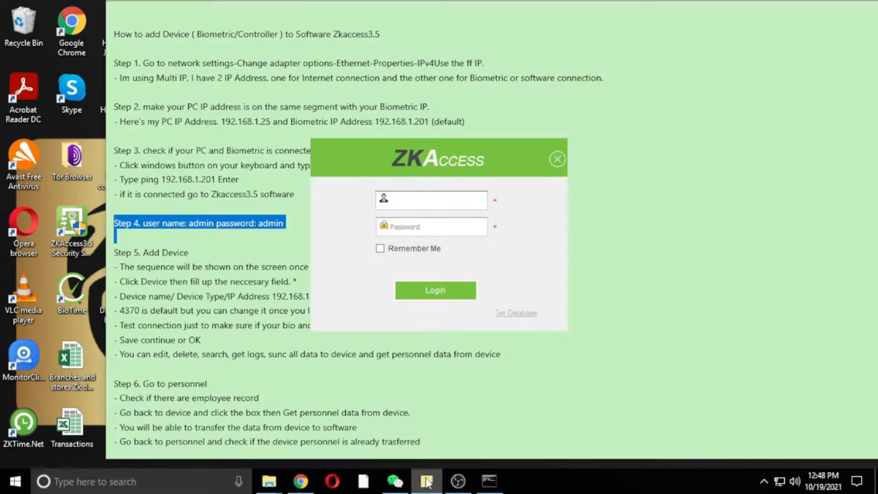
left_click(425, 201)
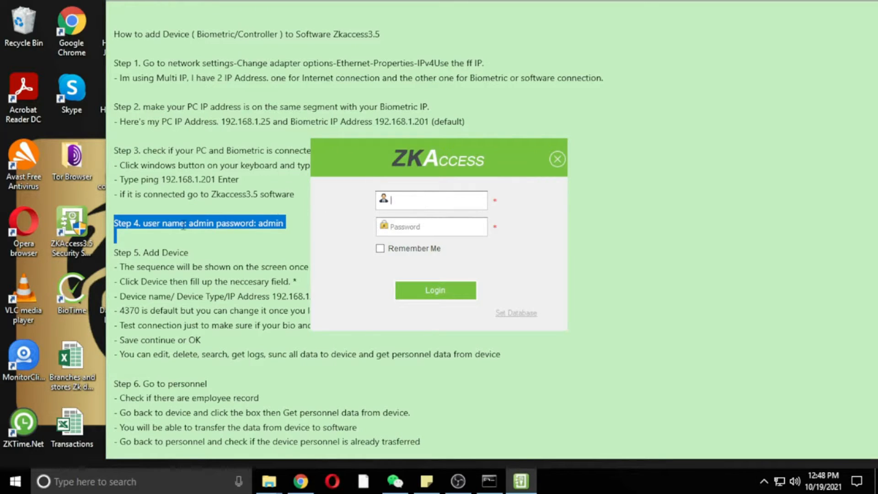
left_click(213, 224)
left_click_drag(214, 224, 188, 225)
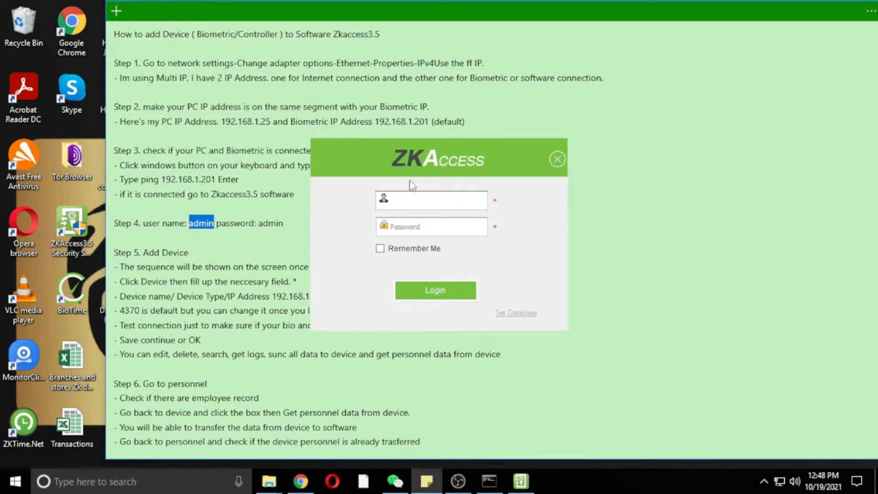
left_click(421, 197)
type("admin")
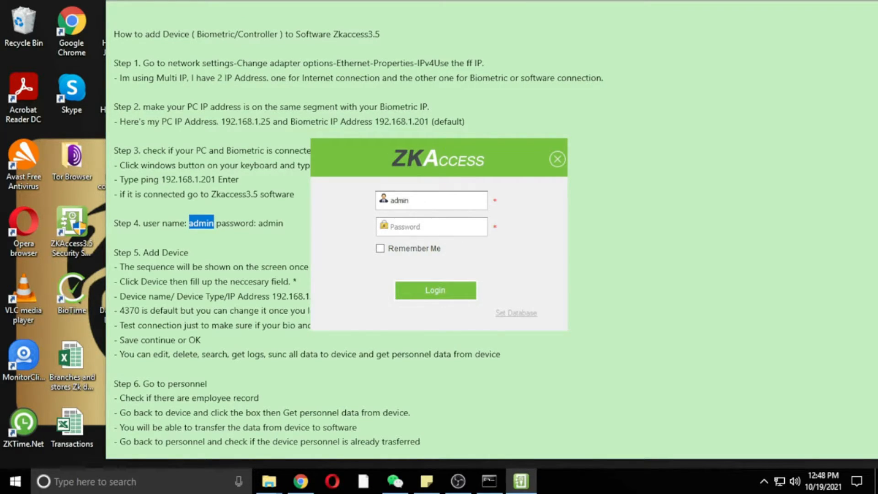
left_click(283, 223)
double_click(265, 224)
left_click(438, 228)
type("ad")
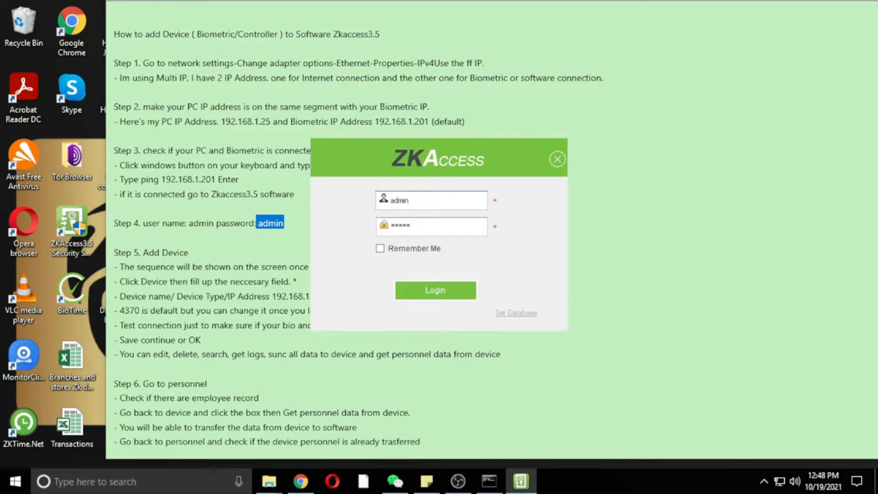
left_click(459, 298)
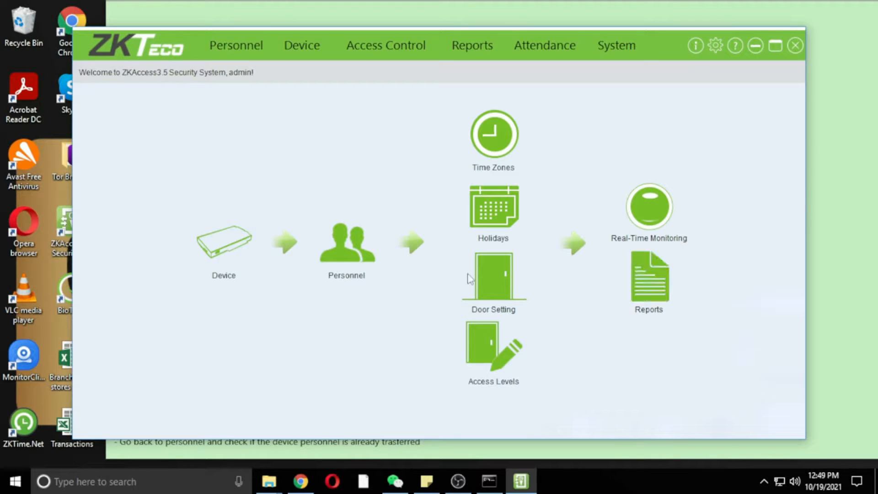
Open the Device module to show the empty device list.
left_click(242, 249)
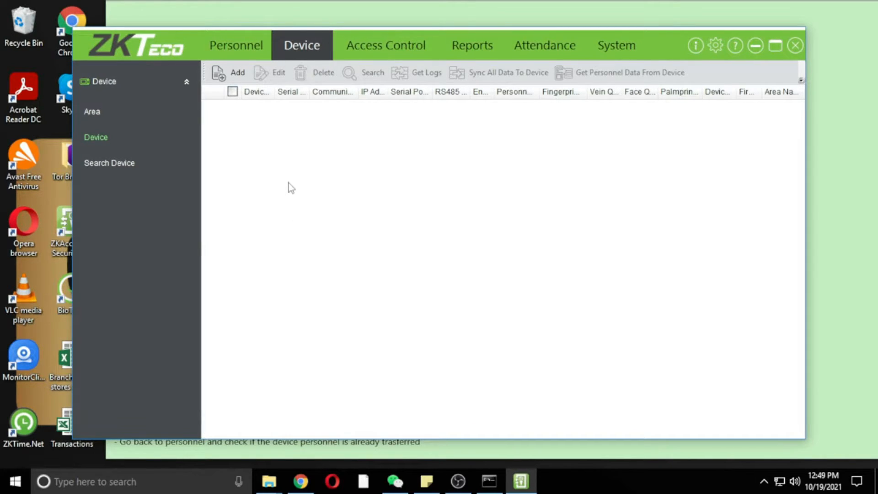
Start a new device entry and review the note's required device name, type and IP fields.
left_click(238, 79)
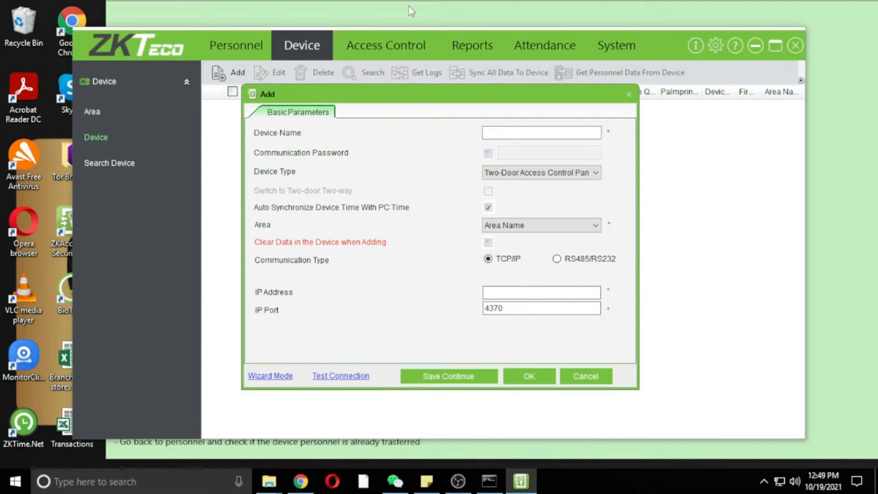
left_click(409, 14)
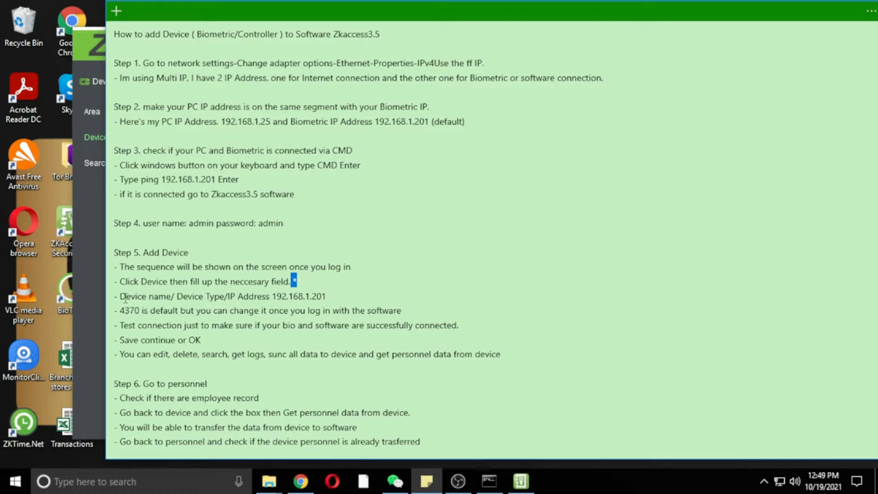
left_click_drag(126, 282, 321, 281)
left_click_drag(115, 296, 342, 302)
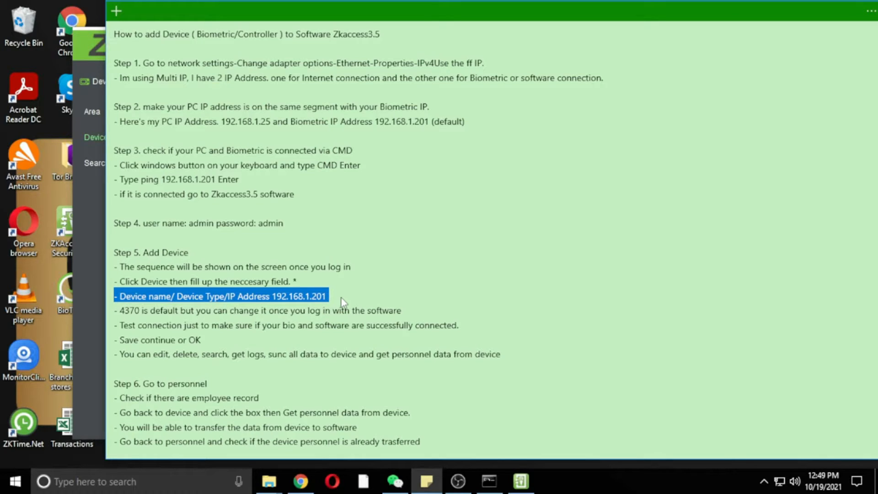
left_click(521, 481)
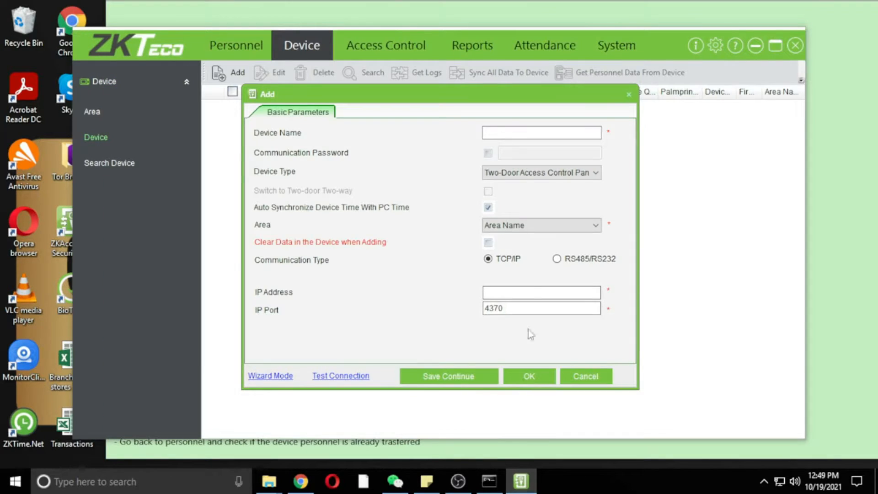
Enter device name F18, choose Standalone Device, and fill in IP 192.168.1.201.
left_click(544, 131)
type("F18")
left_click(554, 173)
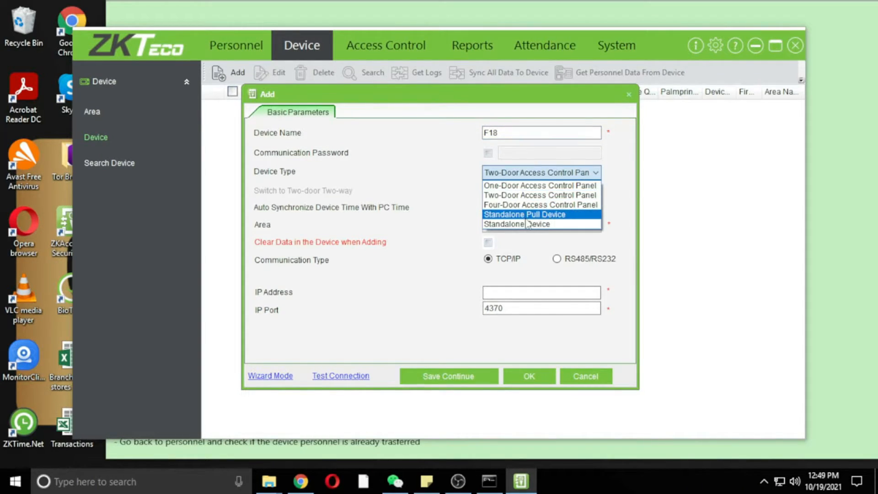
left_click(528, 224)
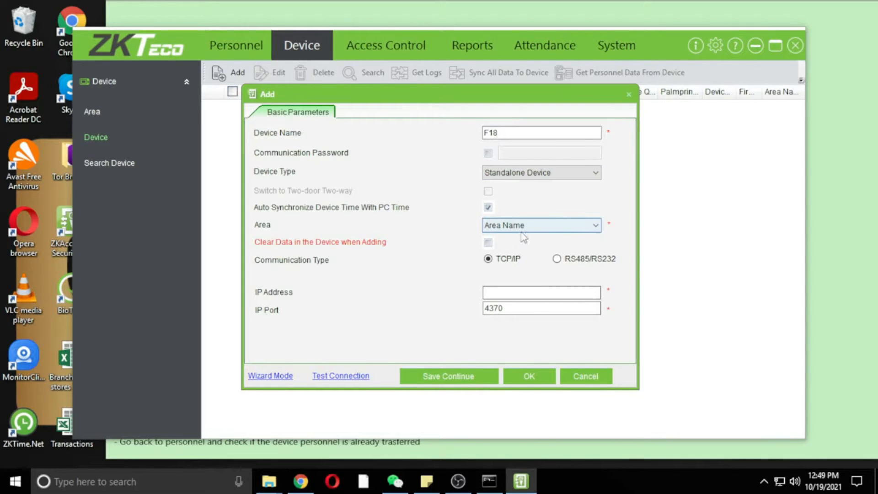
left_click(495, 293)
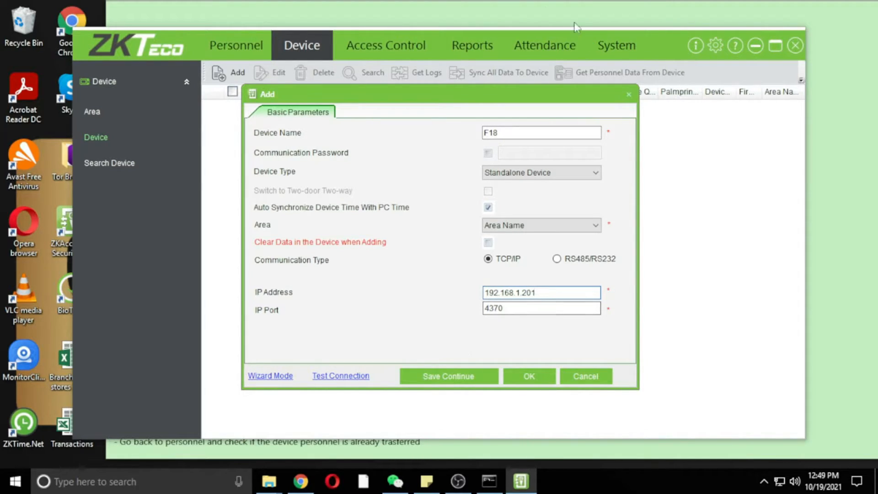
left_click(494, 5)
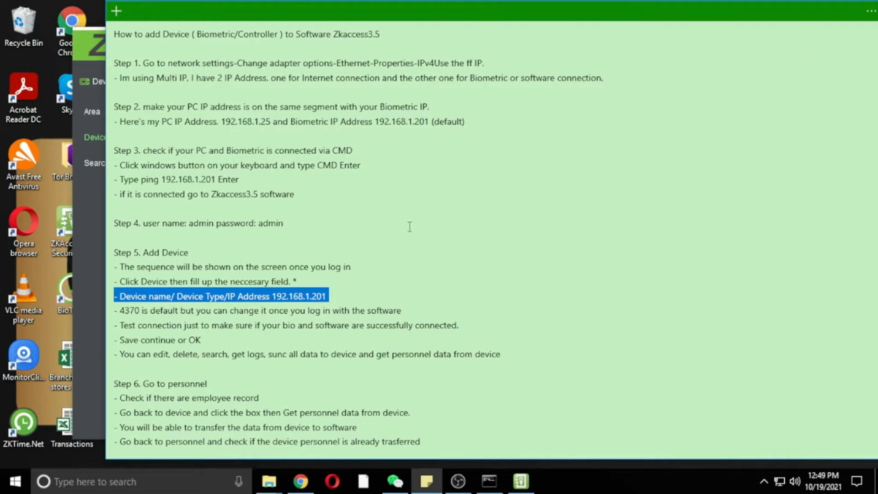
left_click_drag(237, 296, 328, 302)
mouse_move(521, 480)
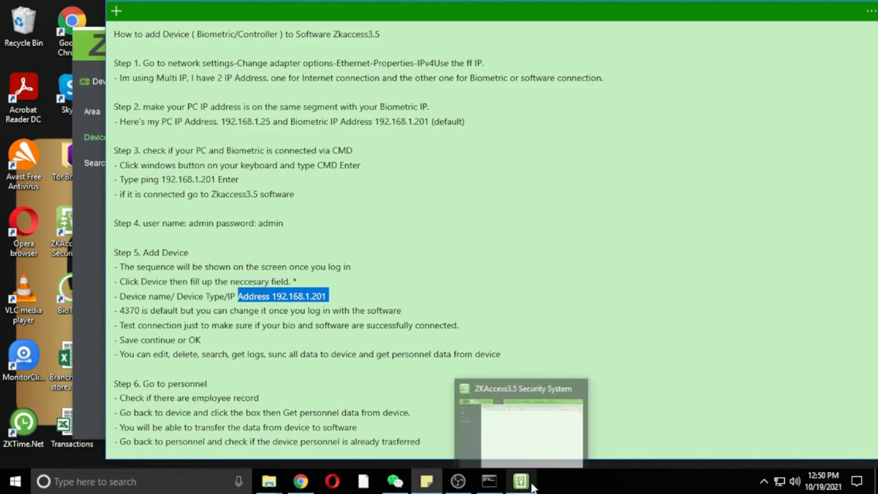
left_click(542, 464)
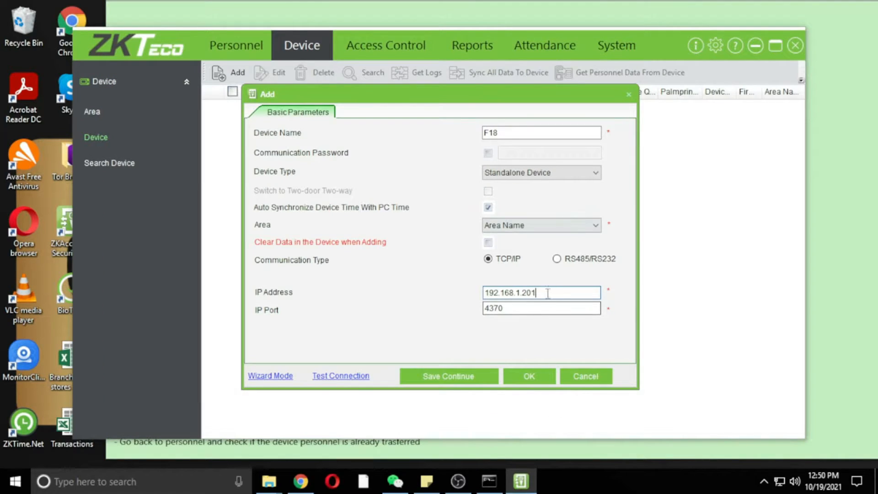
Check the IP port is the default 4370 and review the note's connection-test step.
left_click(529, 308)
left_click(522, 452)
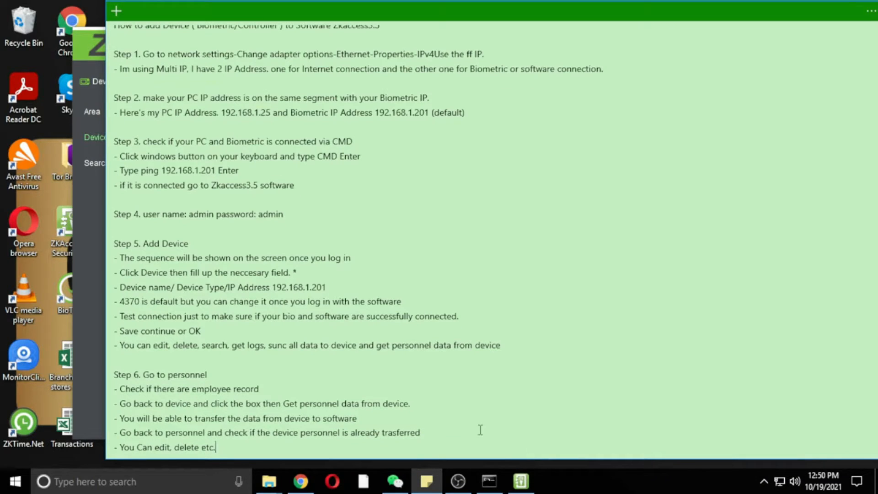
left_click_drag(120, 302, 405, 302)
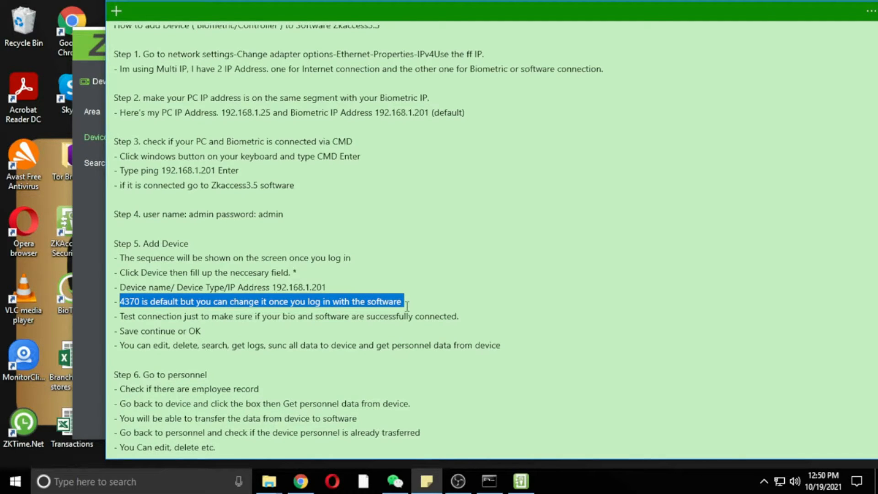
left_click(521, 487)
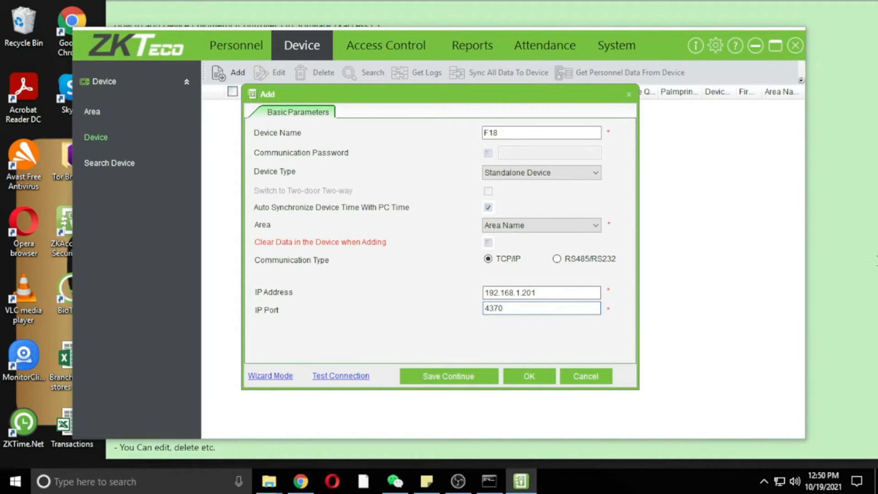
left_click(830, 252)
left_click_drag(120, 317, 471, 319)
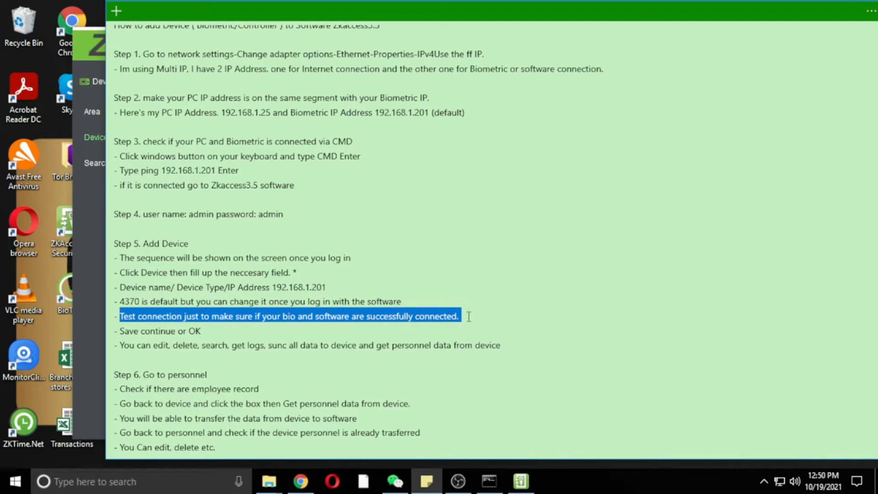
mouse_move(519, 480)
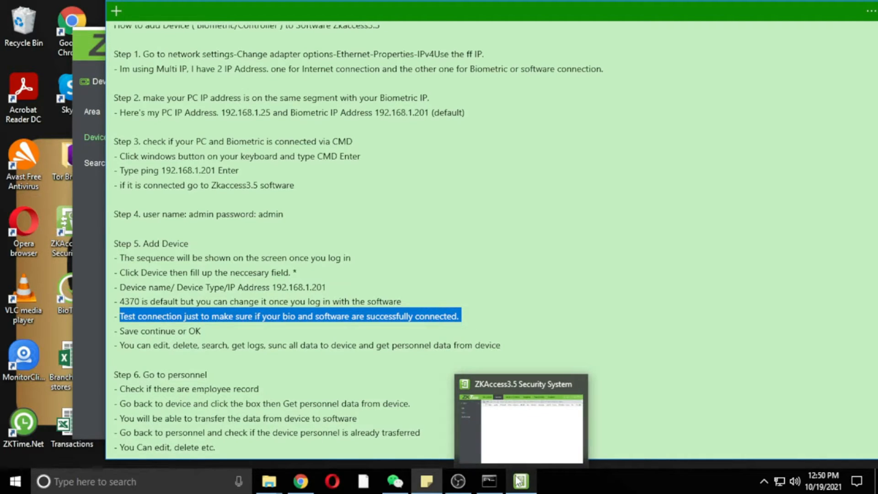
left_click(519, 480)
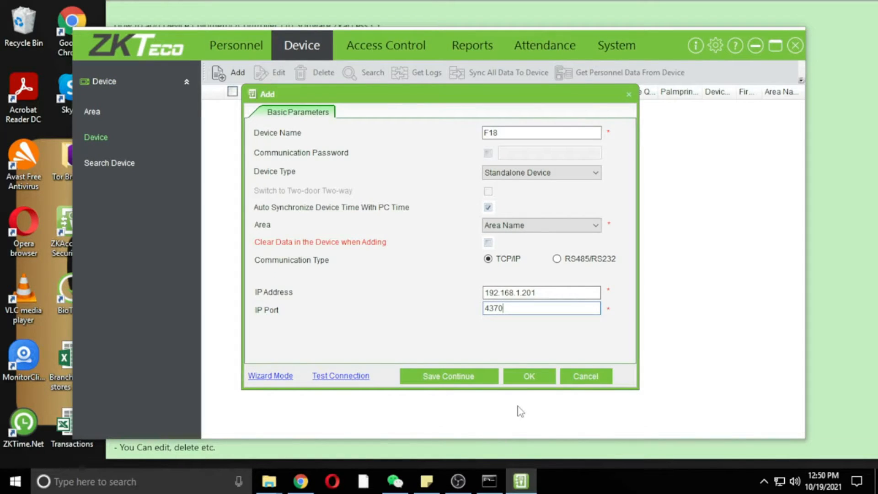
Test the connection to F18, dismiss the success message, and review the note's save step.
left_click(340, 378)
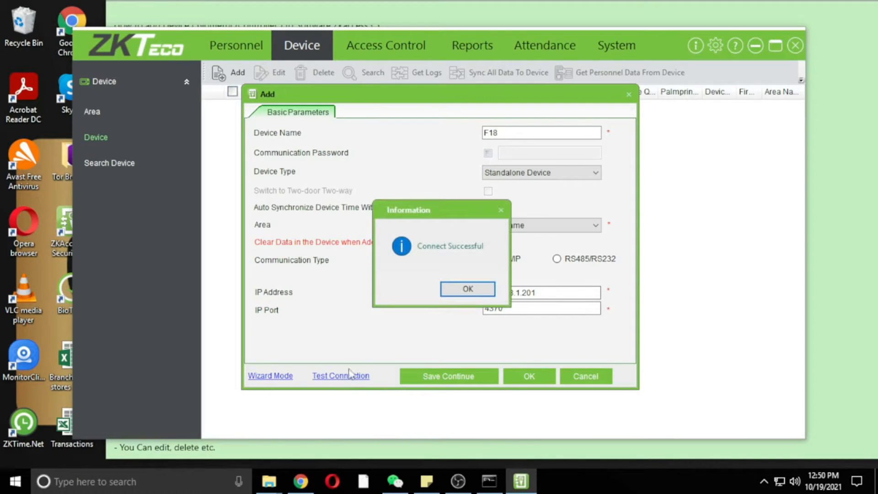
left_click(460, 287)
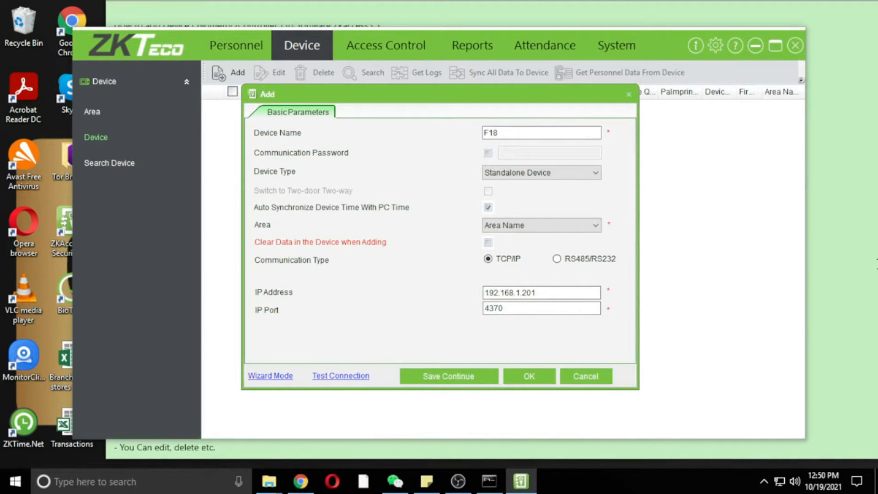
left_click(846, 263)
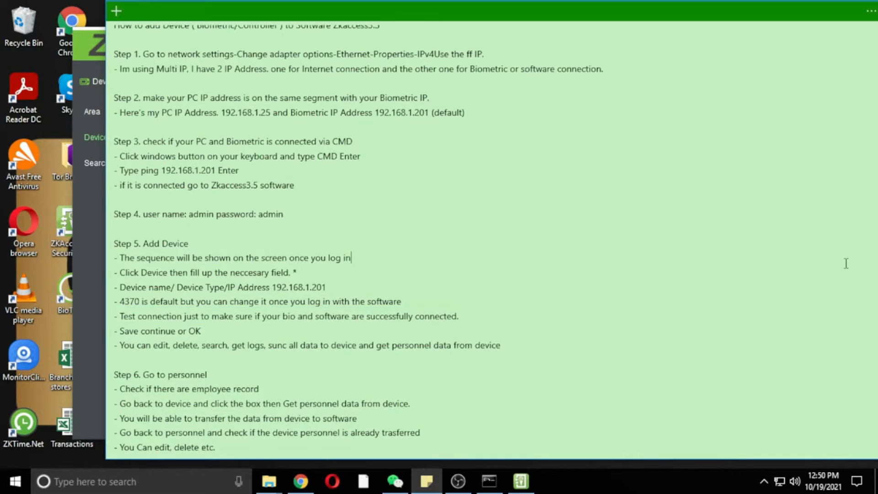
left_click_drag(116, 331, 184, 337)
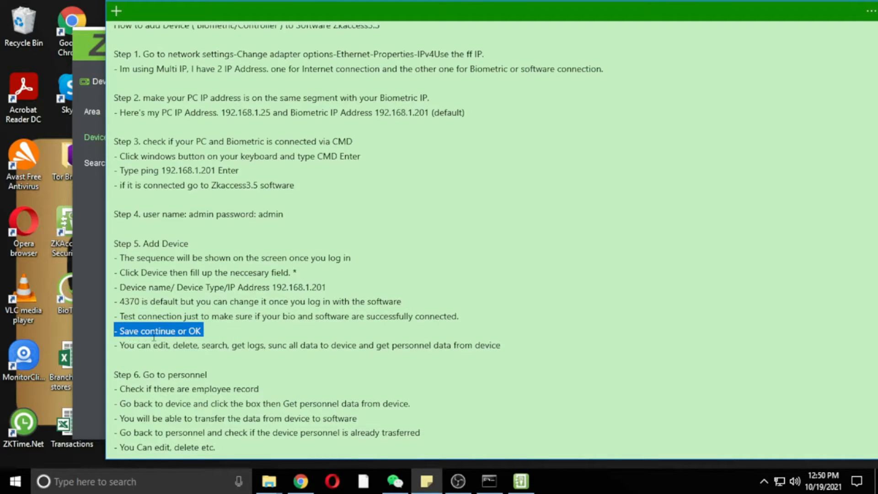
left_click_drag(120, 345, 419, 361)
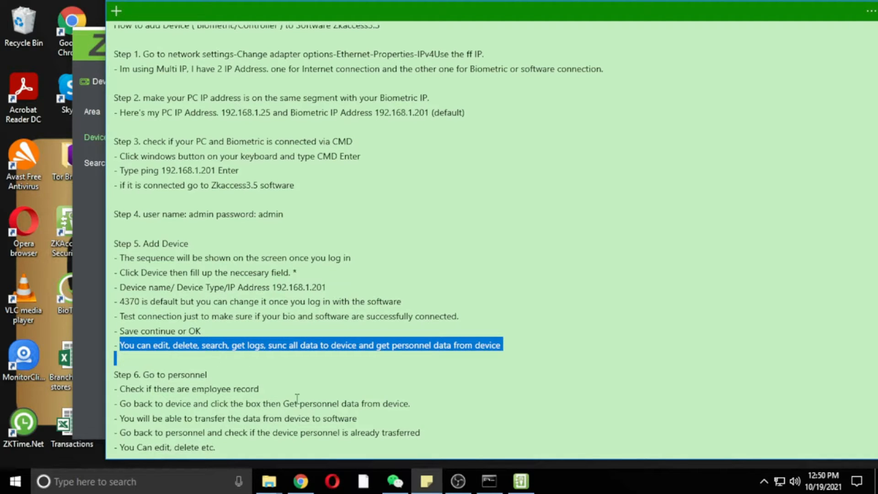
left_click(521, 481)
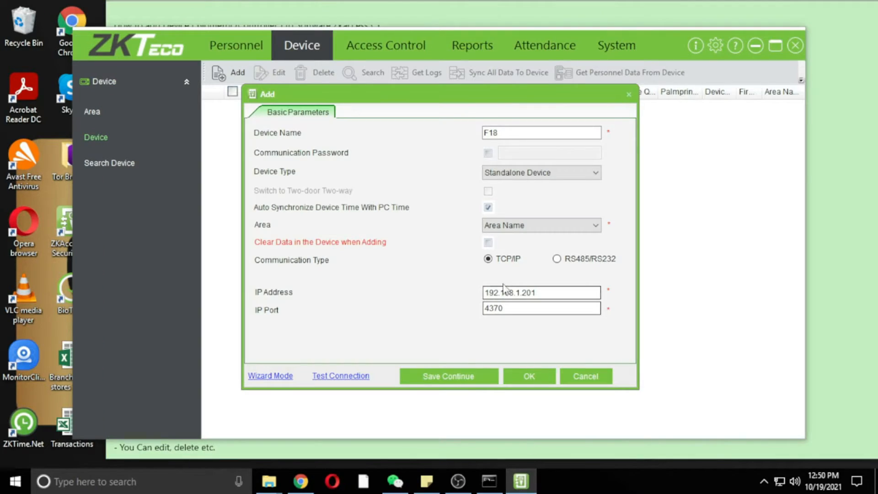
Save the F18 device without clearing its data and dismiss the connection progress report.
left_click(532, 374)
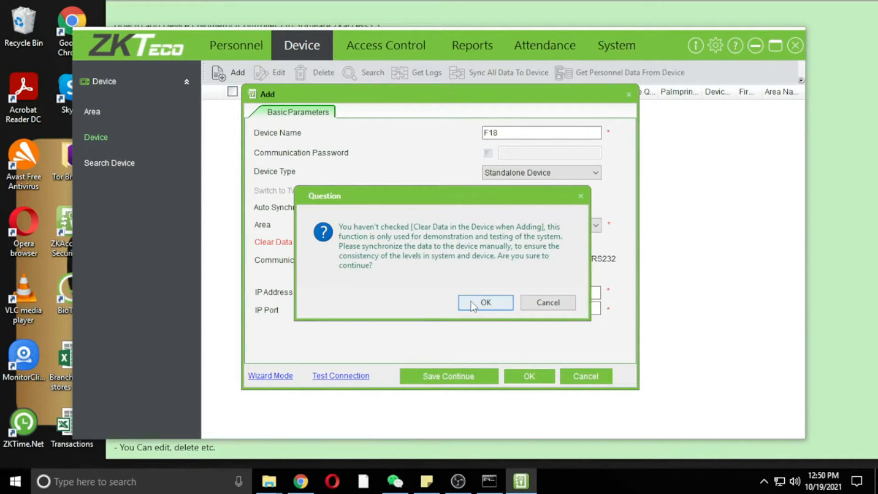
left_click(472, 306)
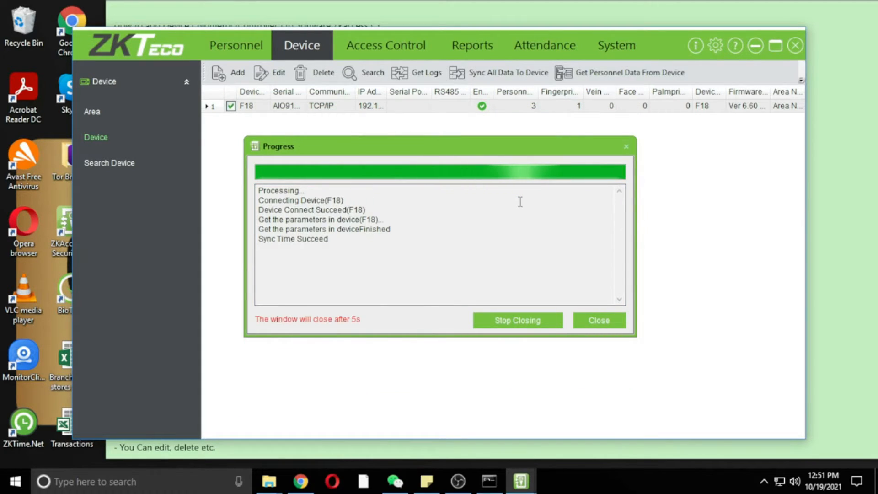
left_click(628, 148)
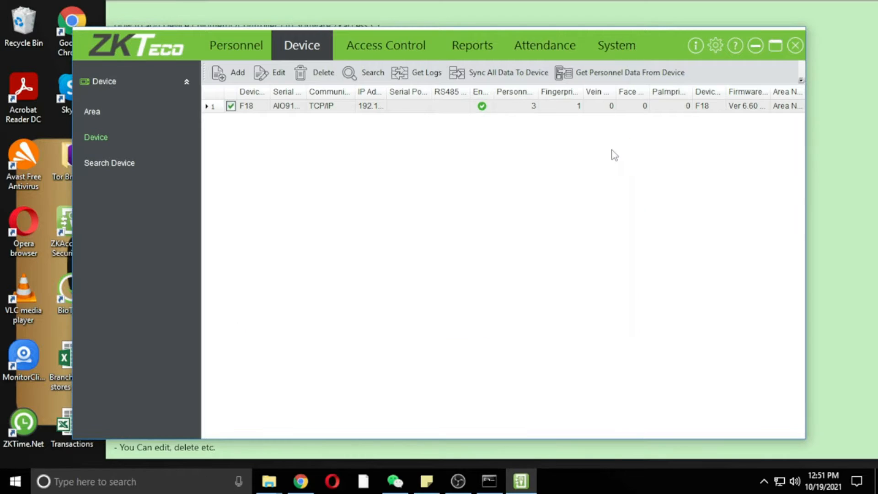
left_click(242, 106)
left_click(243, 107)
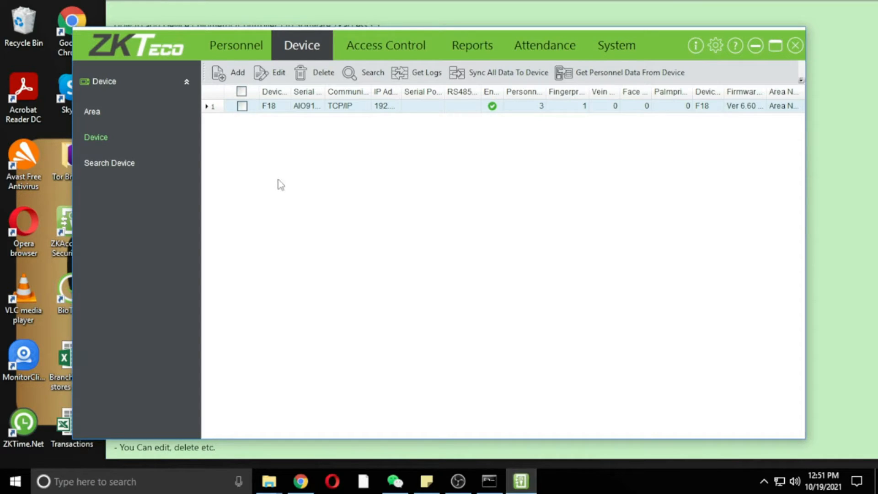
Check the empty Personnel list (0 records) and highlight the personnel-data step in Sticky Notes.
left_click(240, 52)
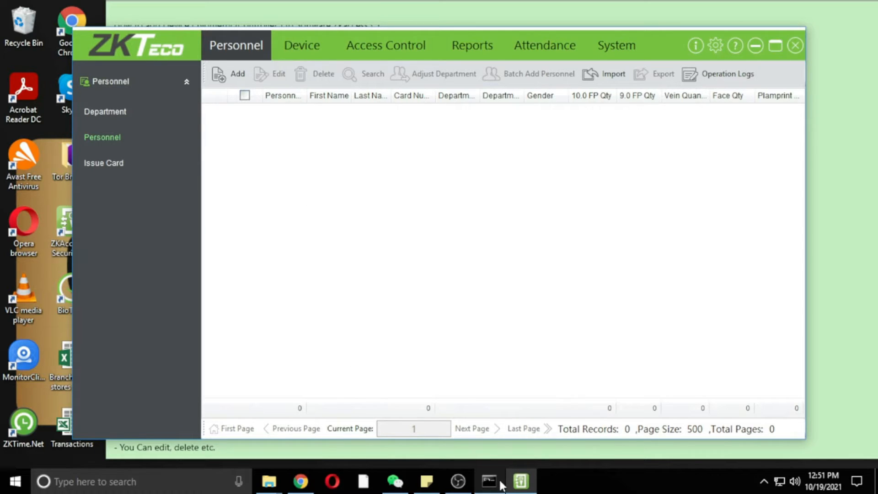
mouse_move(432, 482)
left_click(426, 430)
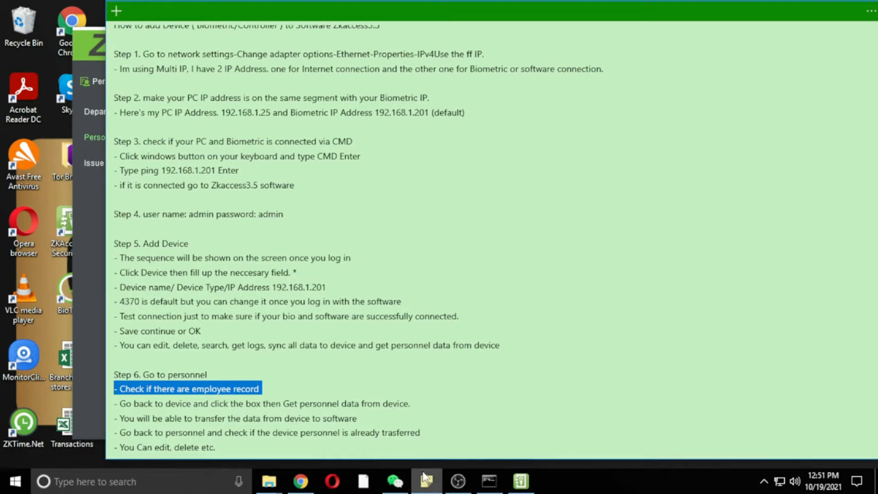
left_click_drag(119, 403, 414, 401)
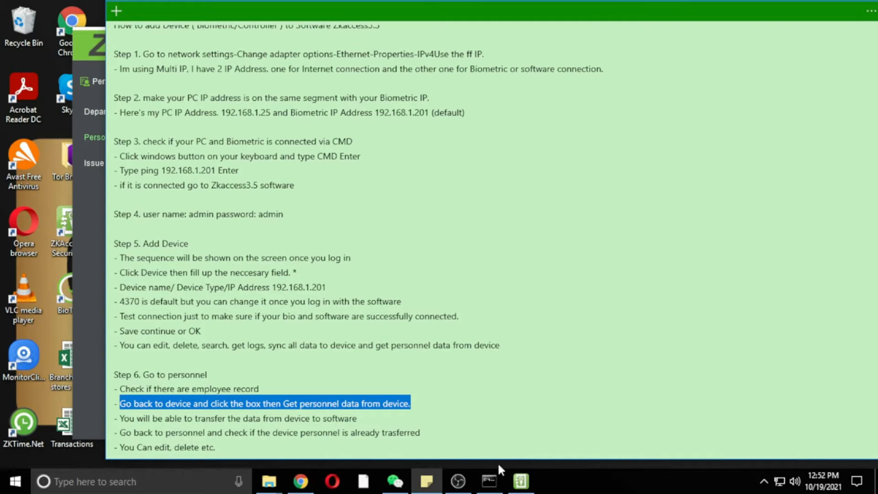
left_click(530, 486)
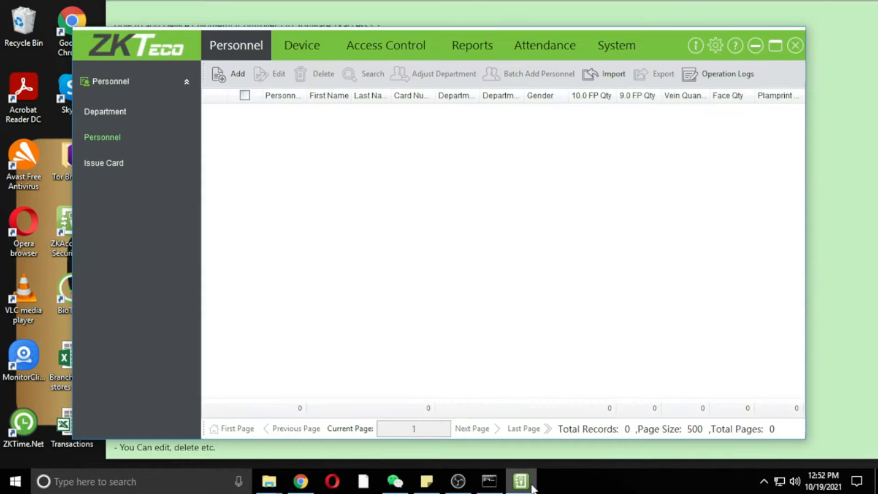
Select the F18 device and get its personnel information and fingerprint templates.
left_click(302, 53)
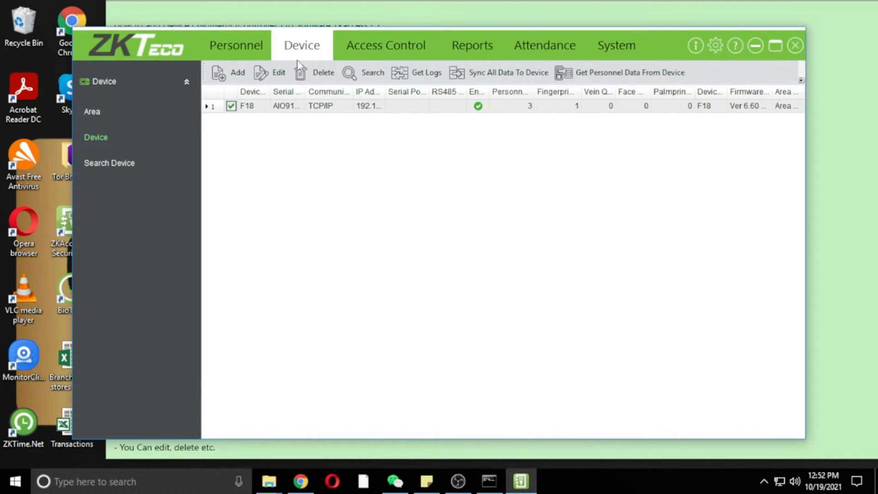
left_click(243, 106)
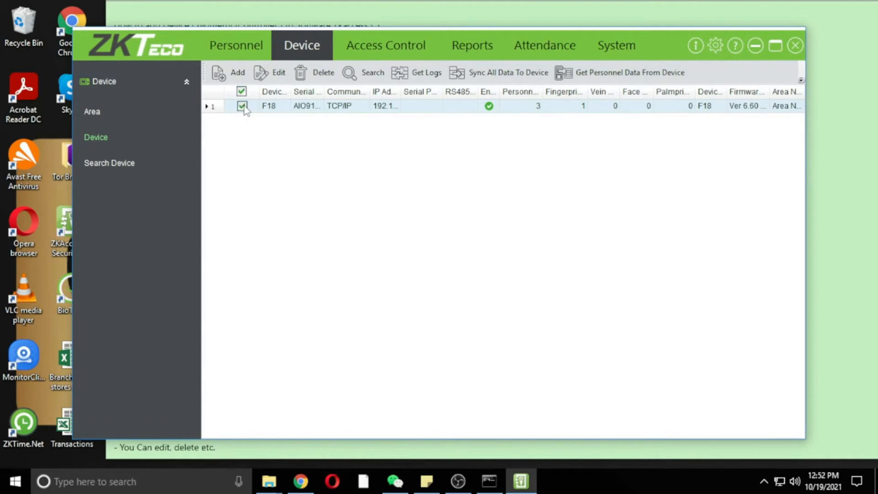
left_click(599, 72)
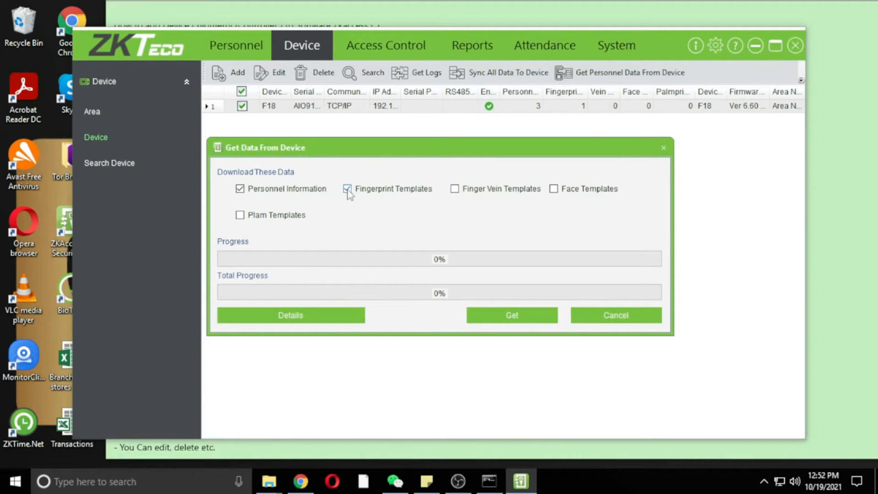
left_click(506, 316)
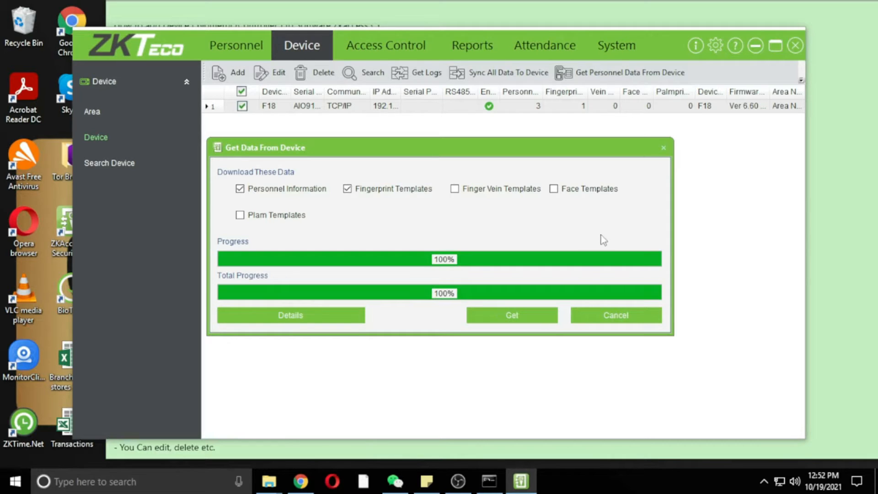
Close the finished download window and highlight the transfer and recheck-personnel steps in Sticky Notes.
left_click(663, 147)
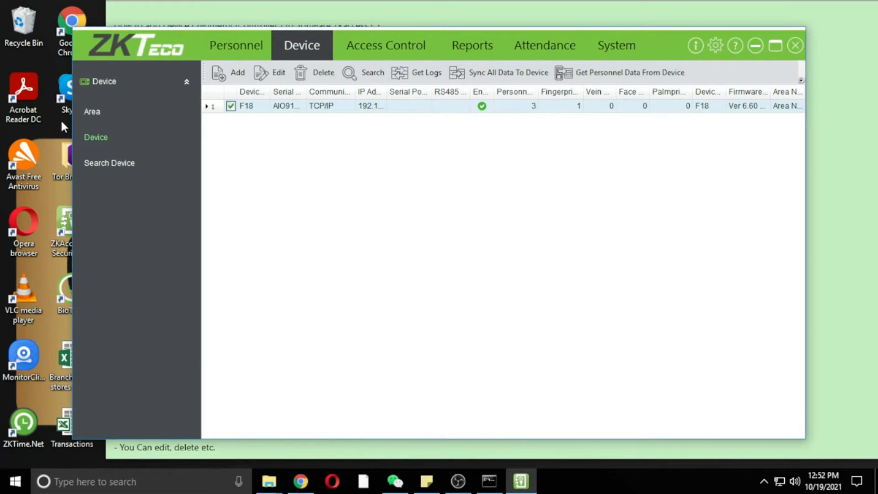
left_click(487, 450)
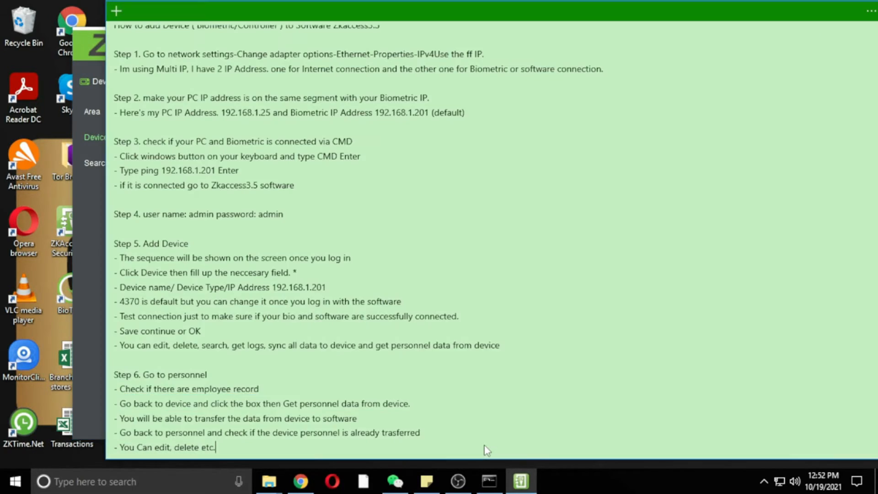
left_click_drag(121, 417, 361, 416)
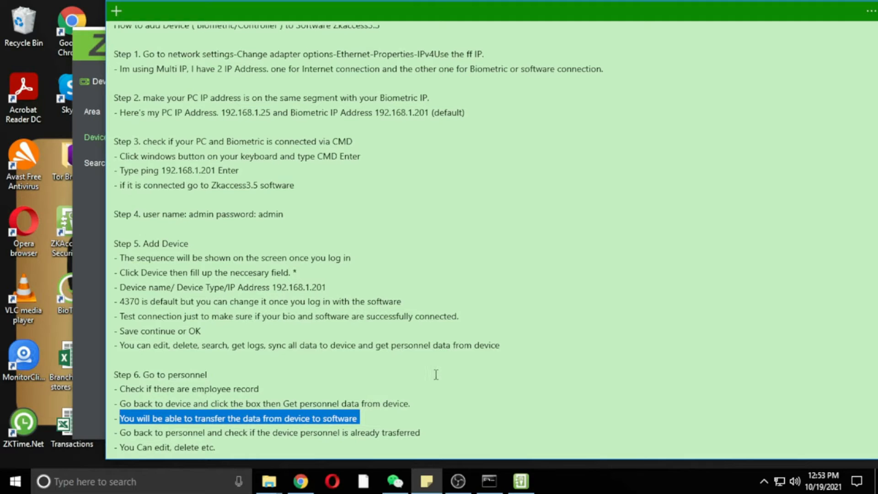
left_click_drag(118, 430, 430, 426)
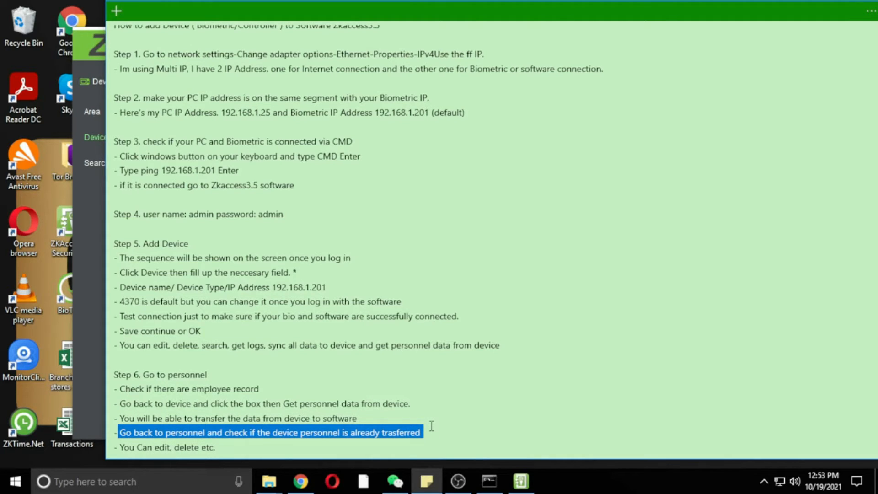
left_click(525, 482)
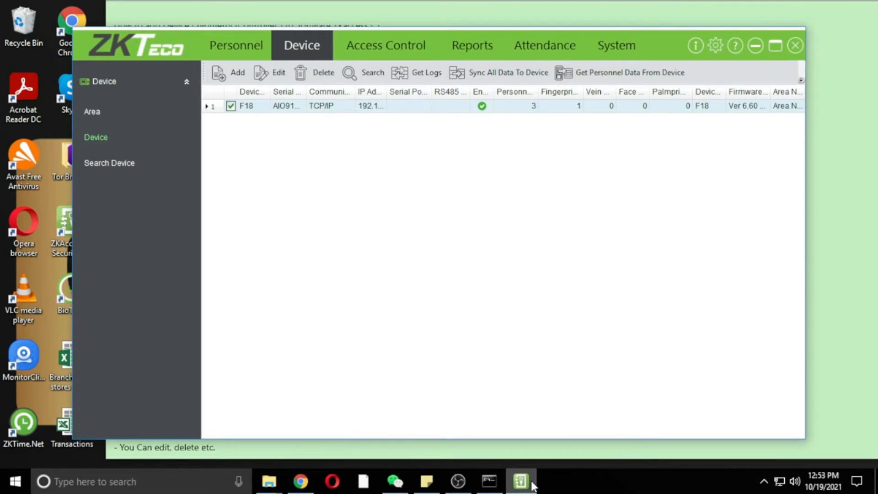
Edit personnel record 1 to enter the employee's last name and save it.
left_click(244, 57)
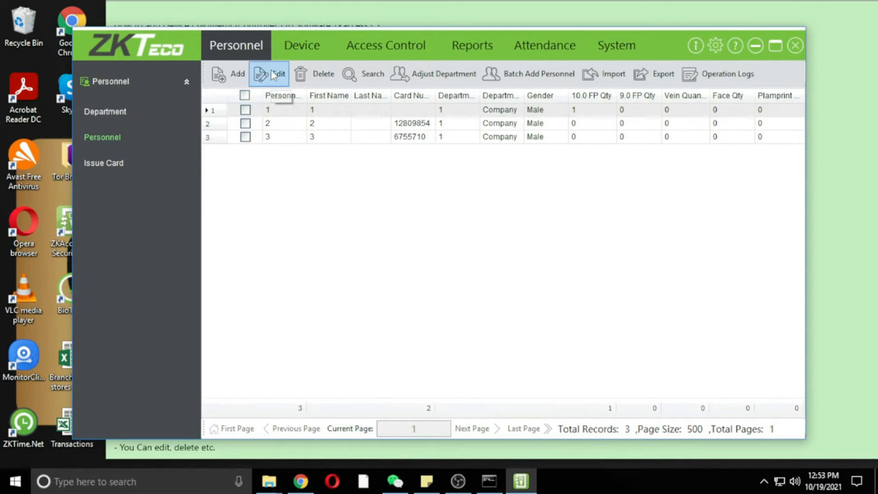
left_click(245, 110)
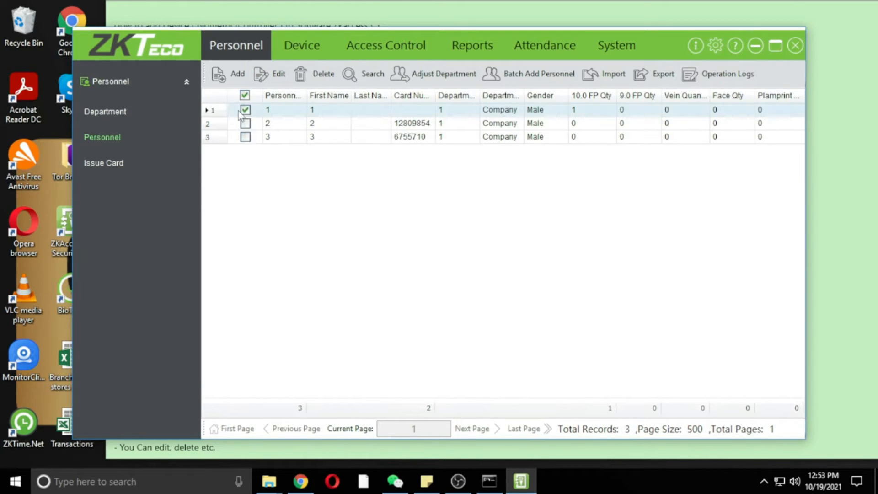
left_click(274, 82)
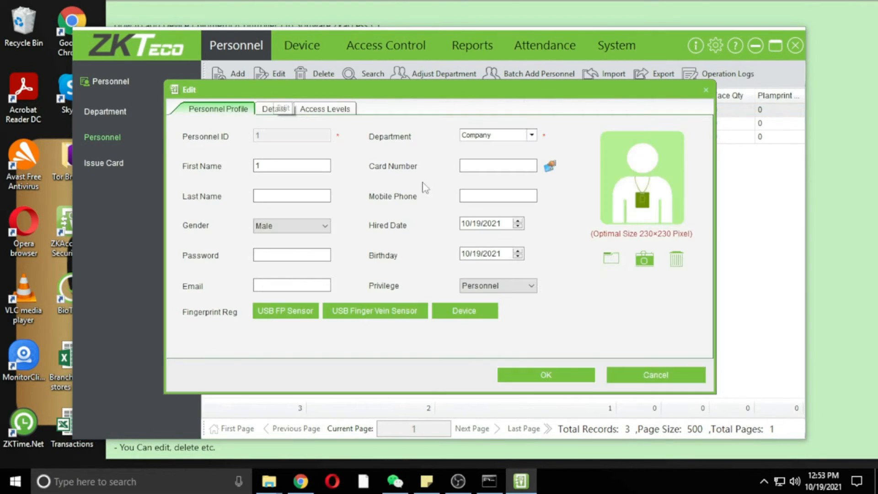
left_click(304, 164)
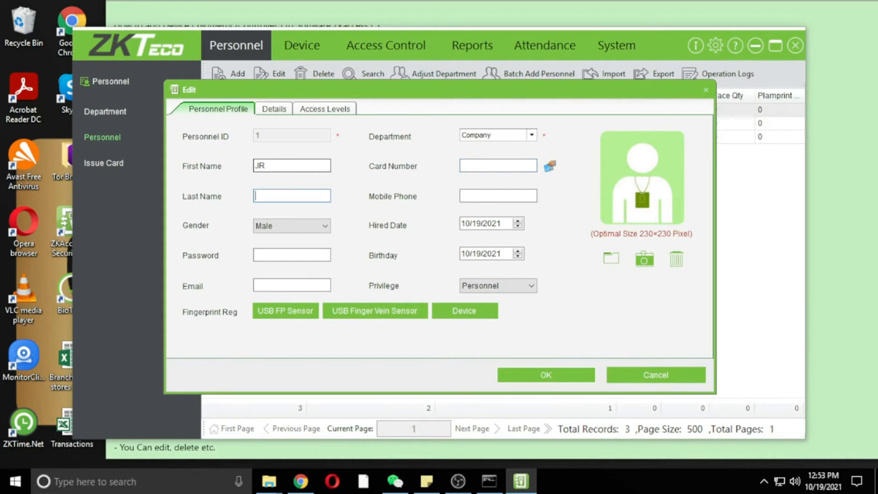
left_click(567, 381)
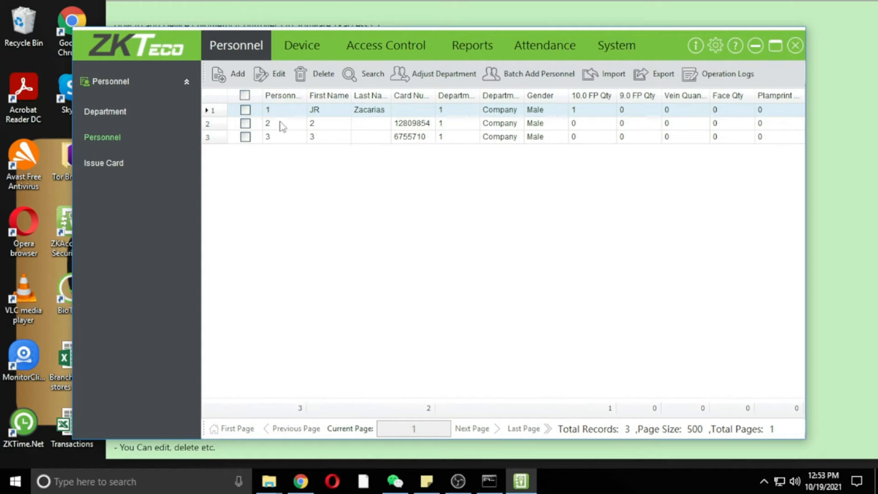
Edit personnel record 2 with the employee's first and last name, correct the typo, and save.
left_click(249, 128)
left_click(249, 126)
left_click(274, 74)
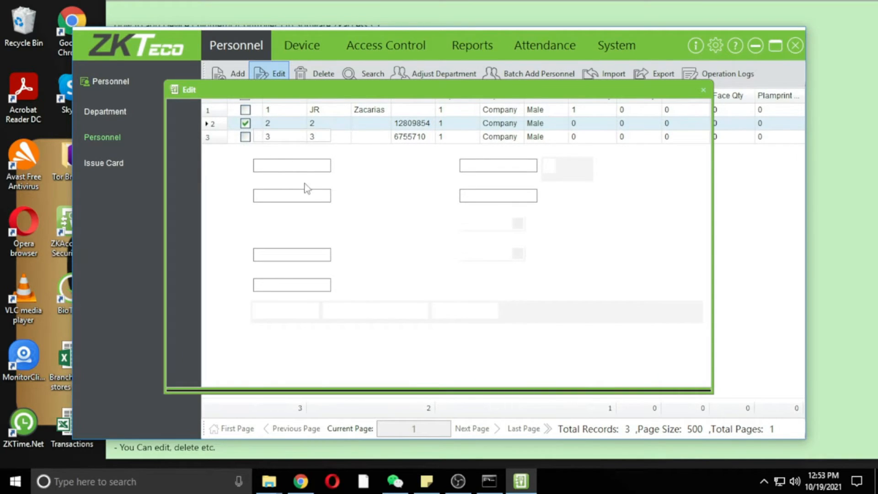
left_click(264, 166)
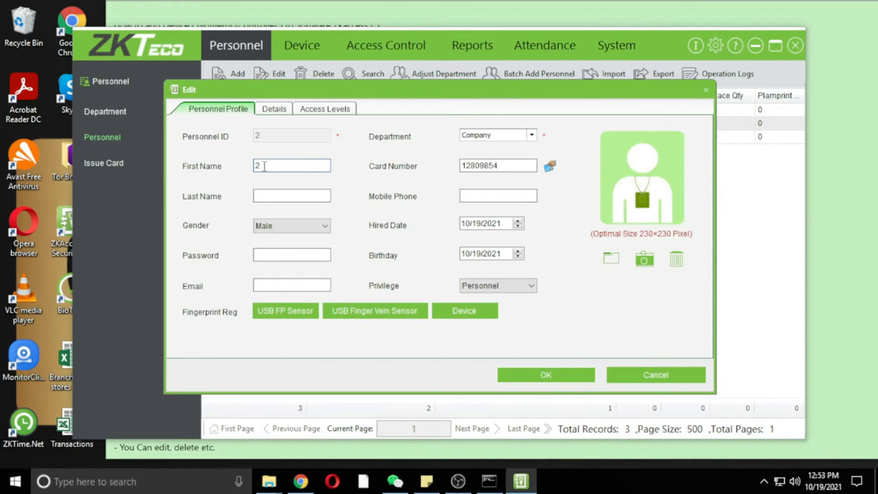
type("M")
type("TTe")
key("BackSpace")
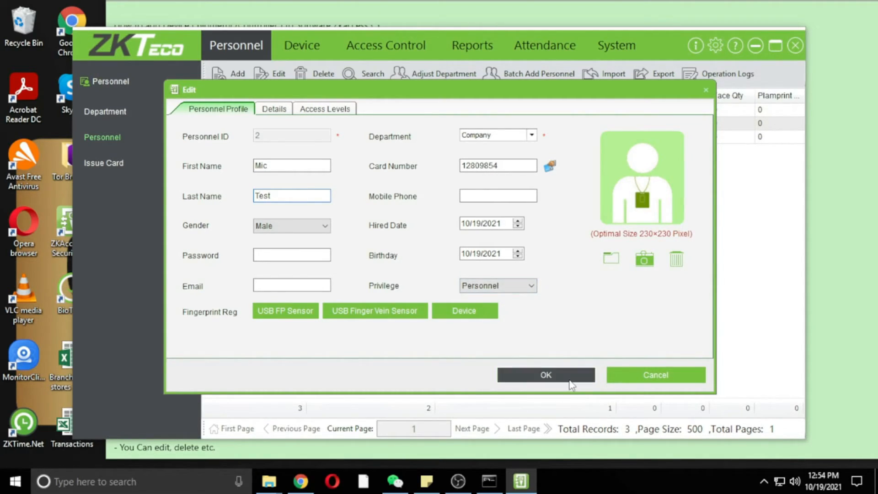
double_click(469, 165)
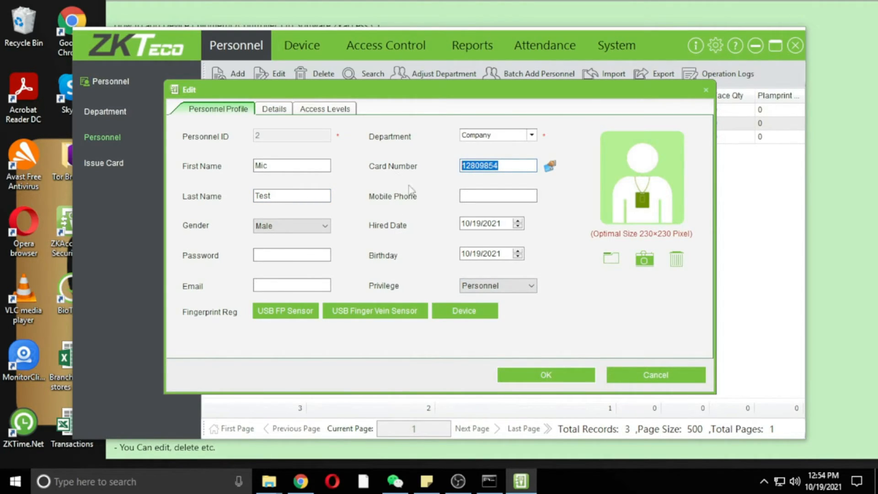
left_click(570, 373)
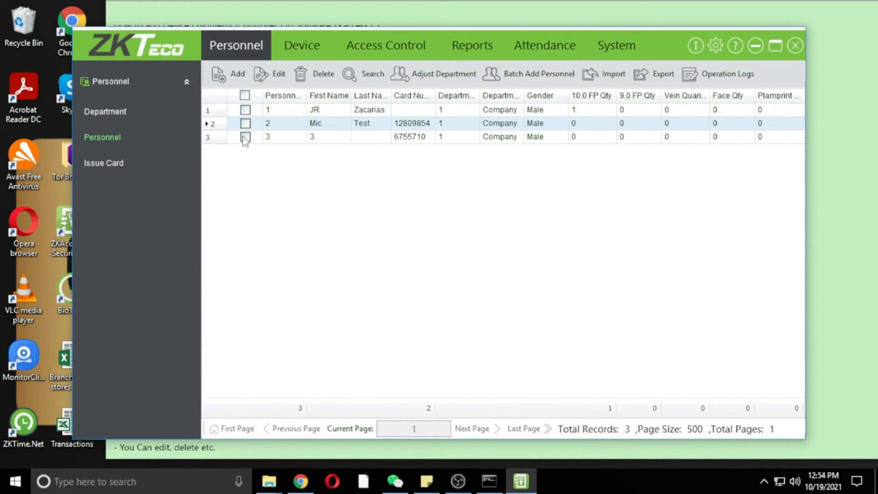
Overwrite personnel record 3's first name with the employee's real name, fix the typo, and save.
left_click(245, 137)
left_click(245, 138)
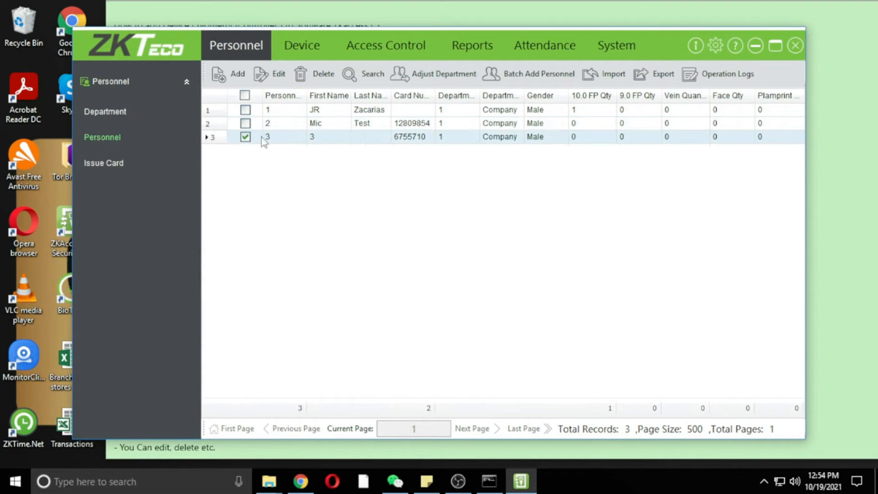
left_click(268, 72)
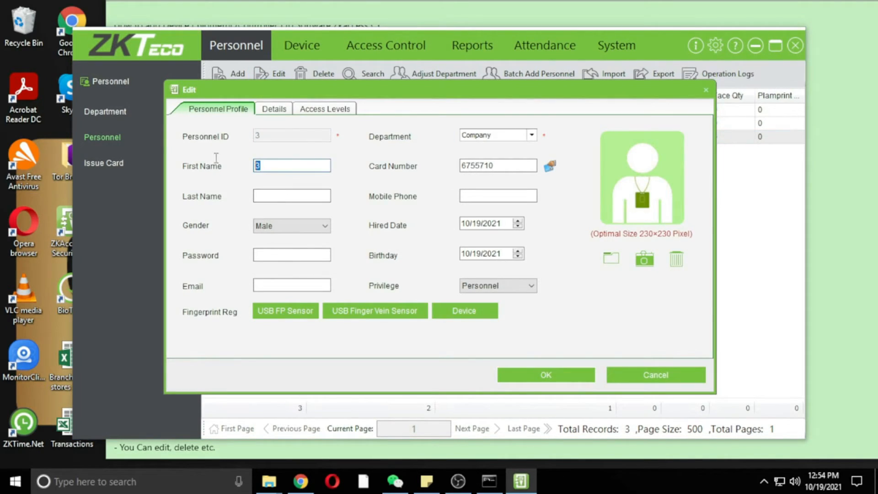
type("Marittes")
key("BackSpace")
left_click(270, 191)
left_click(532, 380)
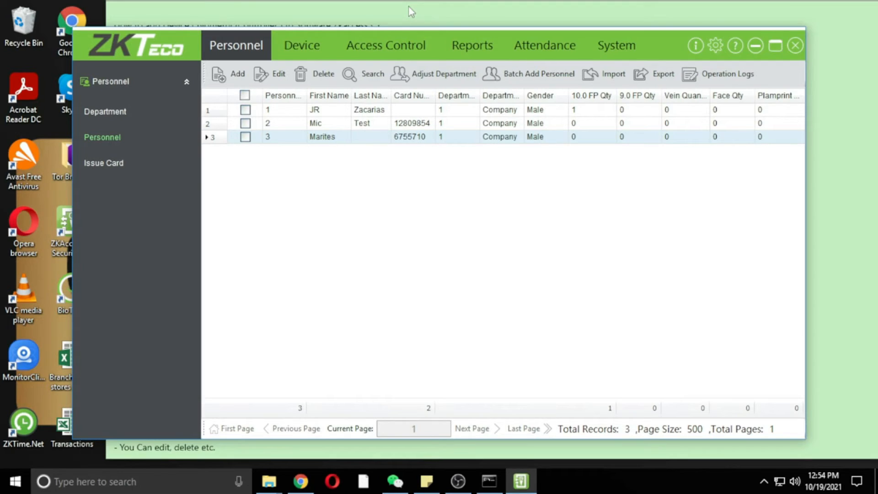
Append the line 'Step 7. Go tto access Control' to the end of the Sticky Notes guide.
left_click(424, 14)
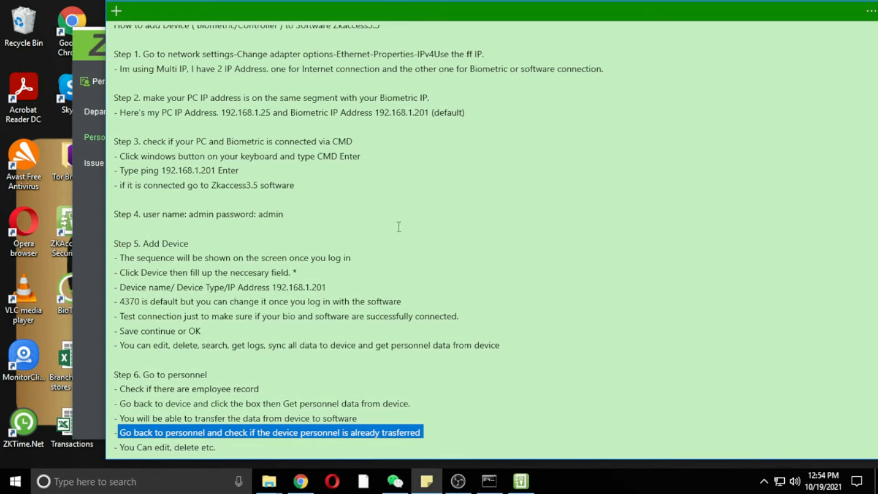
left_click(330, 450)
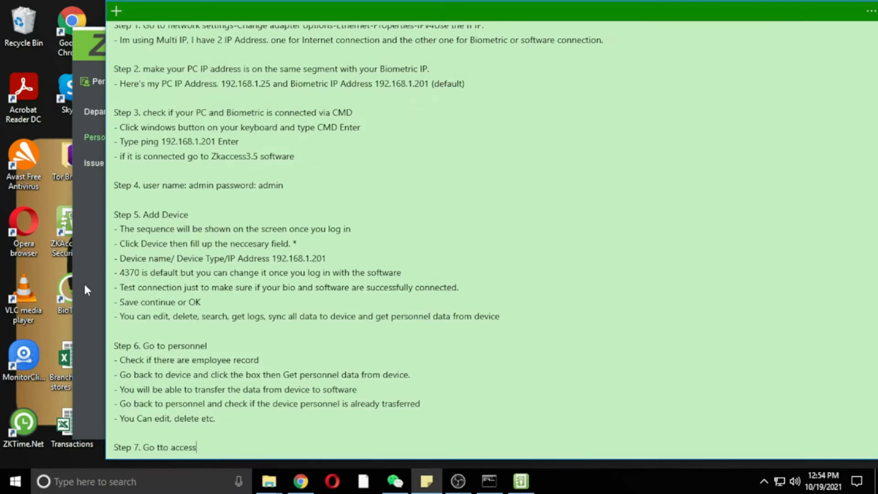
left_click(83, 282)
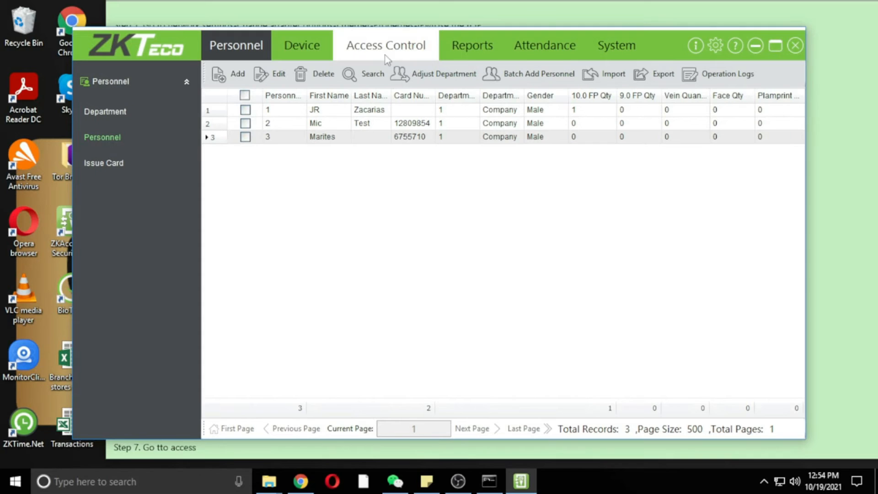
left_click(315, 456)
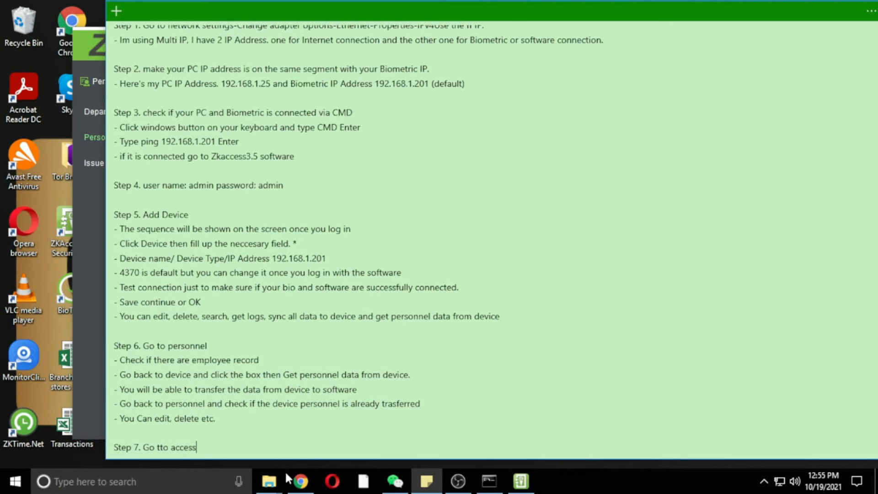
type("Control")
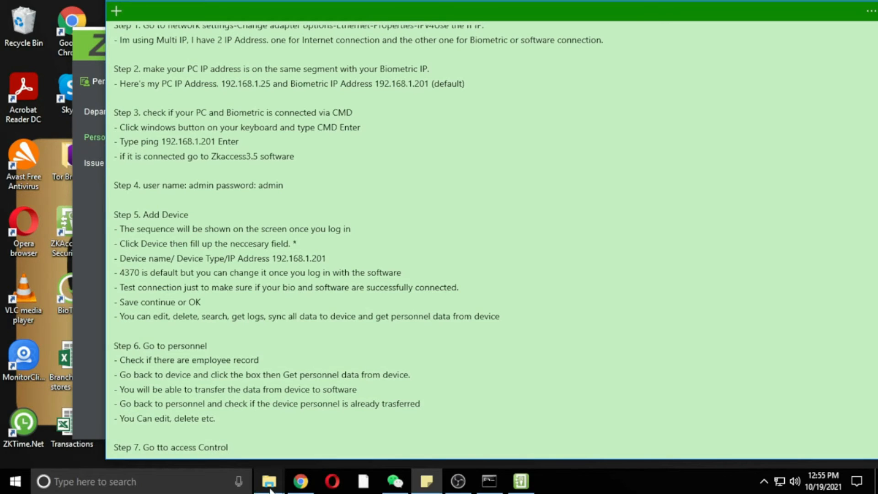
left_click(525, 485)
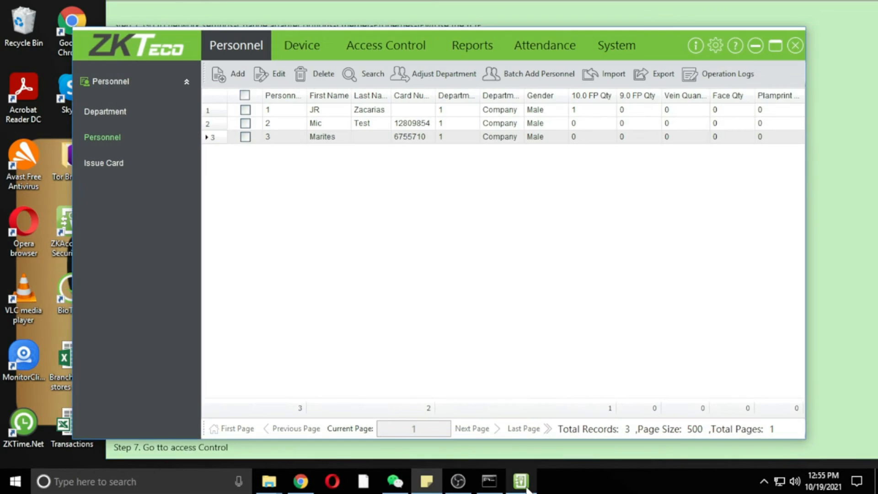
Open Access Control to show Real-Time Monitoring with door F18-1 and an empty event log.
left_click(390, 50)
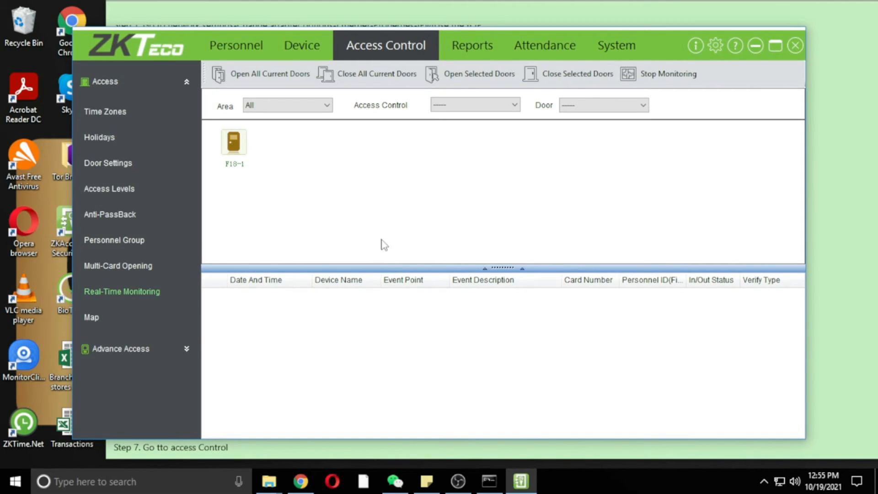
Add '- You will see all the transaction here' under Step 7, removing the doubled t.
left_click(361, 19)
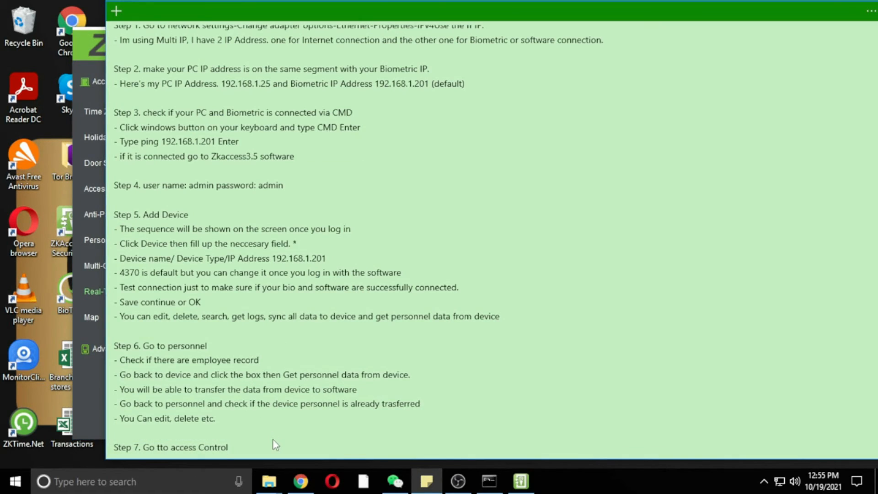
key("Return")
type("- You will see a")
type("ll the")
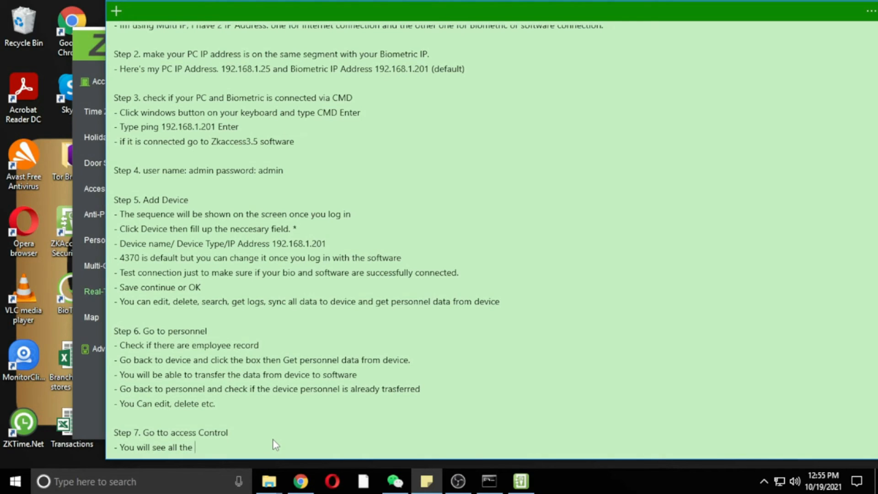
type("ttransaction here")
left_click(205, 447)
key("BackSpace")
left_click(517, 489)
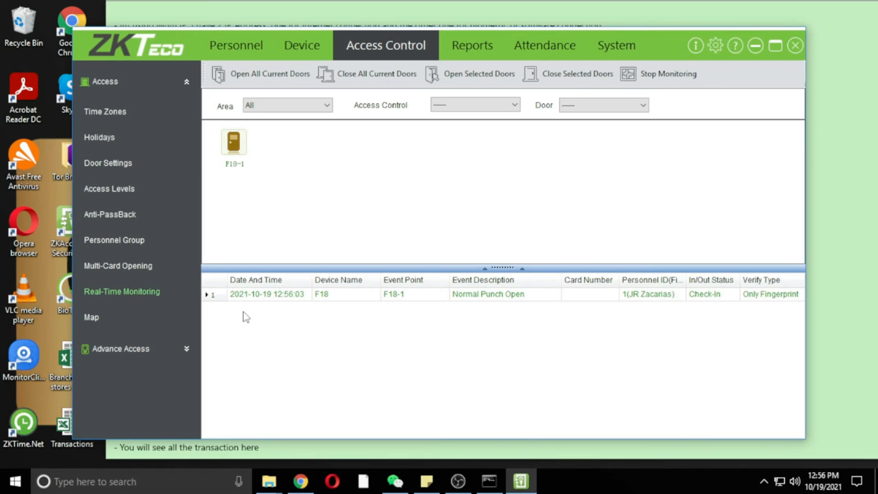
Inspect the first fingerprint check-in row: time, device, event, person, in/out status and verification.
left_click(252, 298)
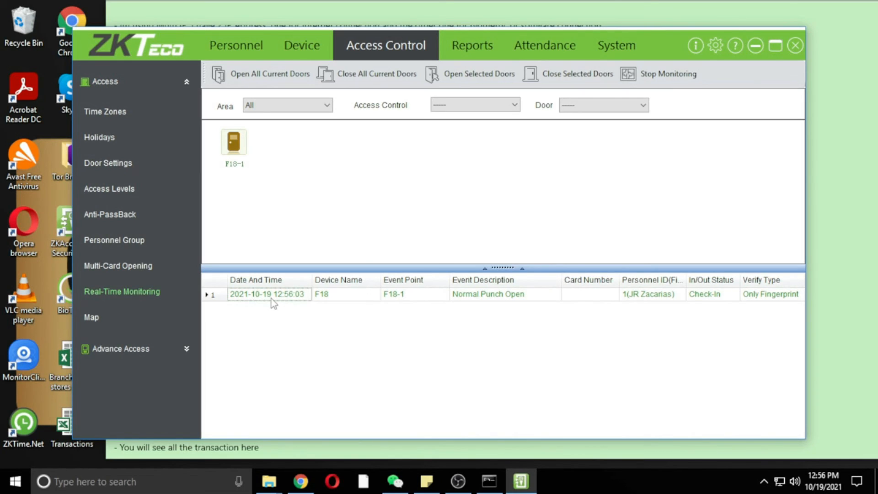
left_click(364, 296)
left_click(503, 299)
left_click(642, 298)
left_click(703, 298)
left_click(755, 298)
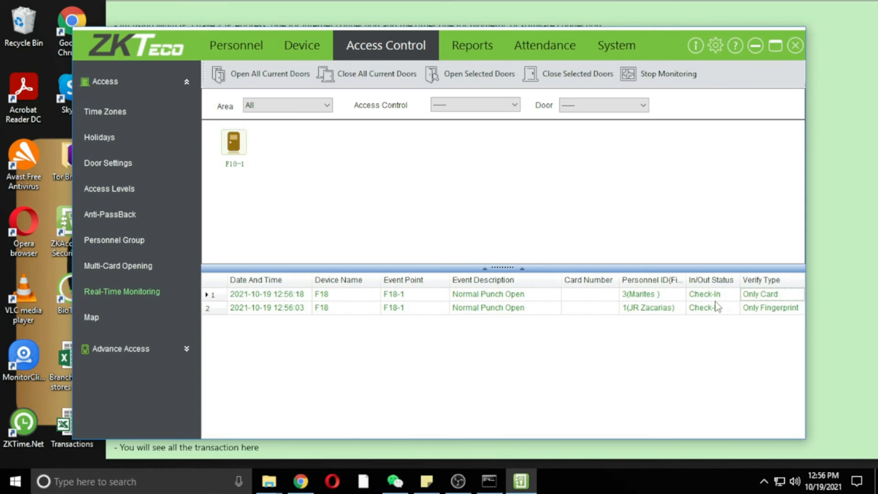
Check the person and Only Card verification on the two new card check-in rows.
left_click(639, 299)
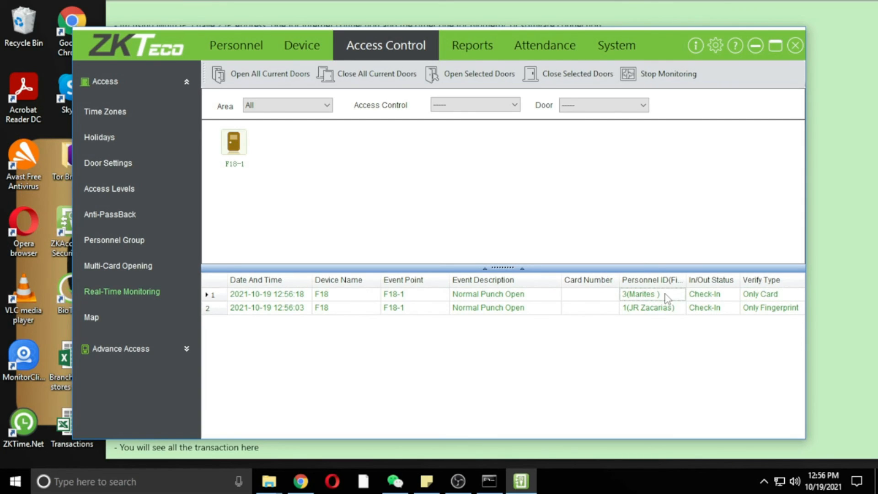
left_click(760, 299)
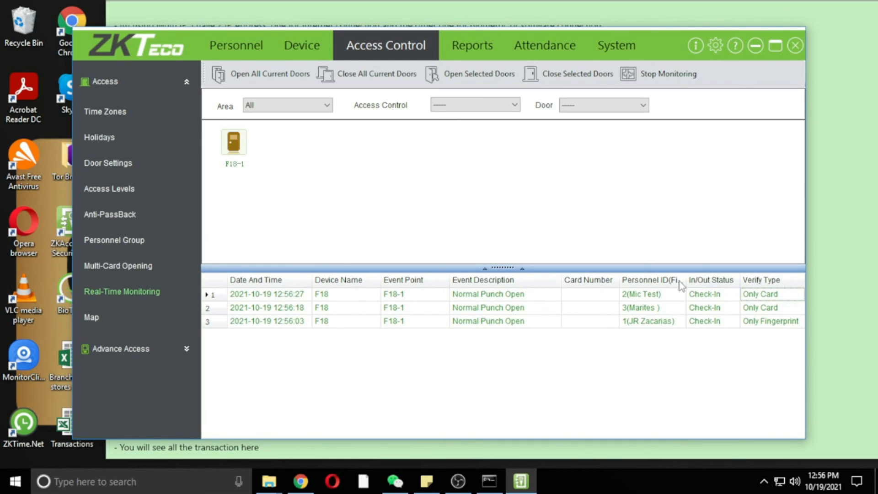
left_click(656, 296)
left_click(783, 298)
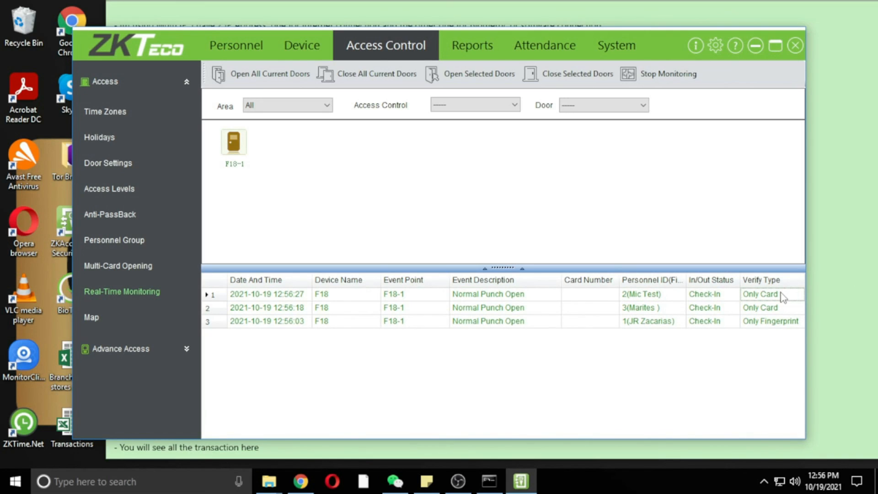